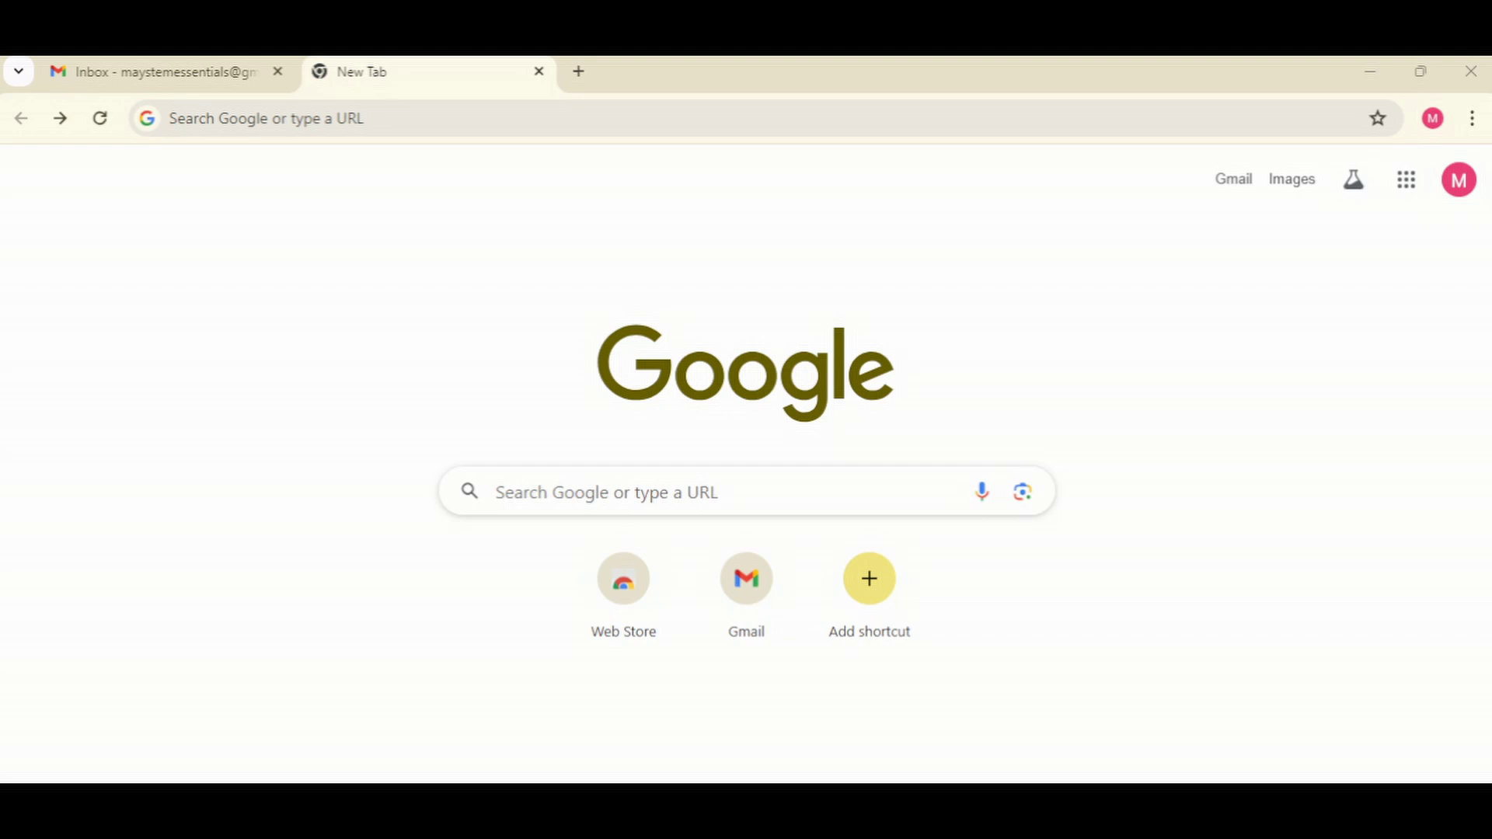
Search Google for "nasa earth data"
left_click(186, 119)
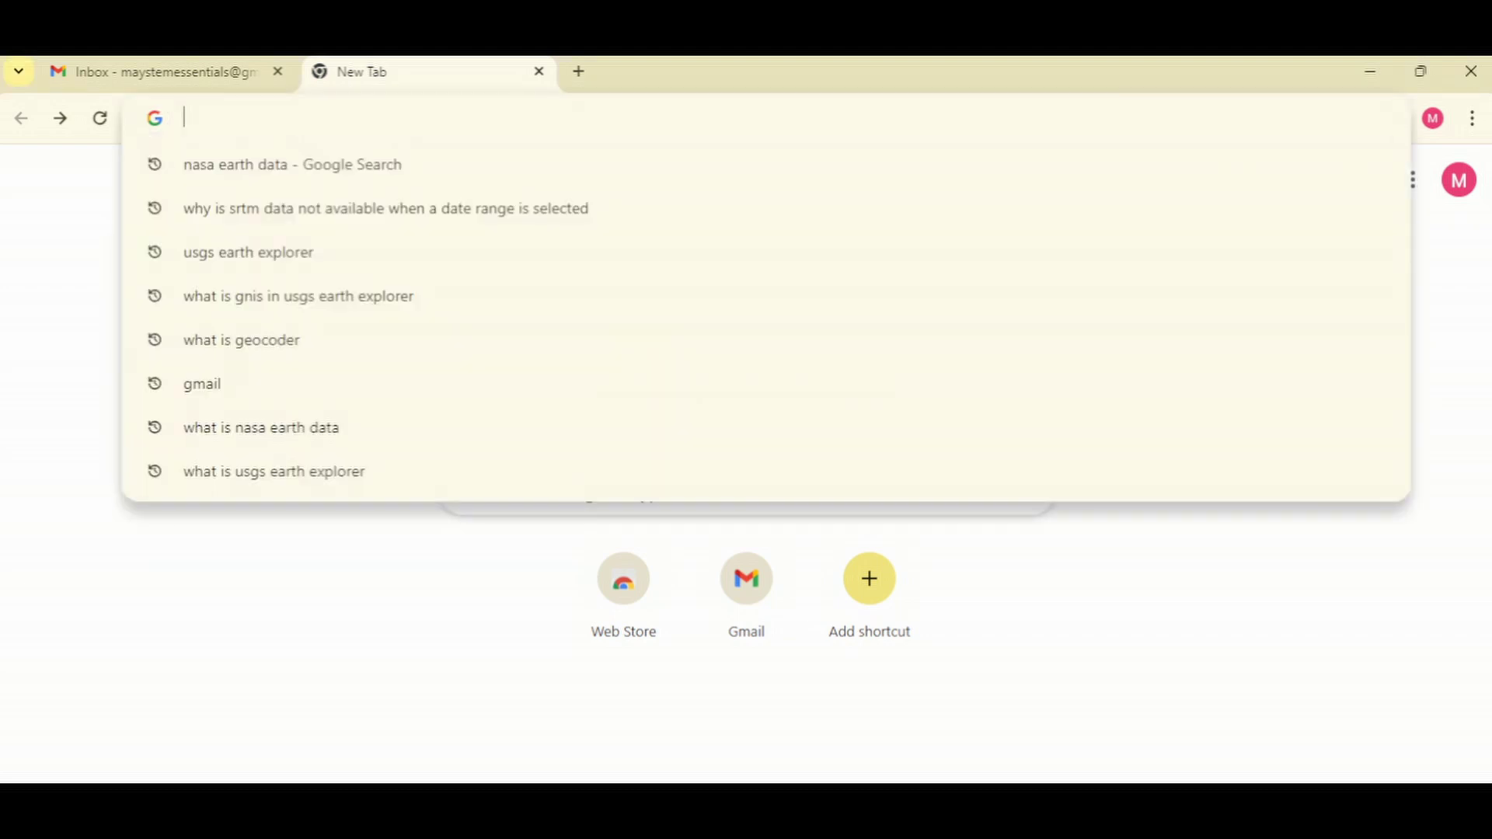
type("nasa ea")
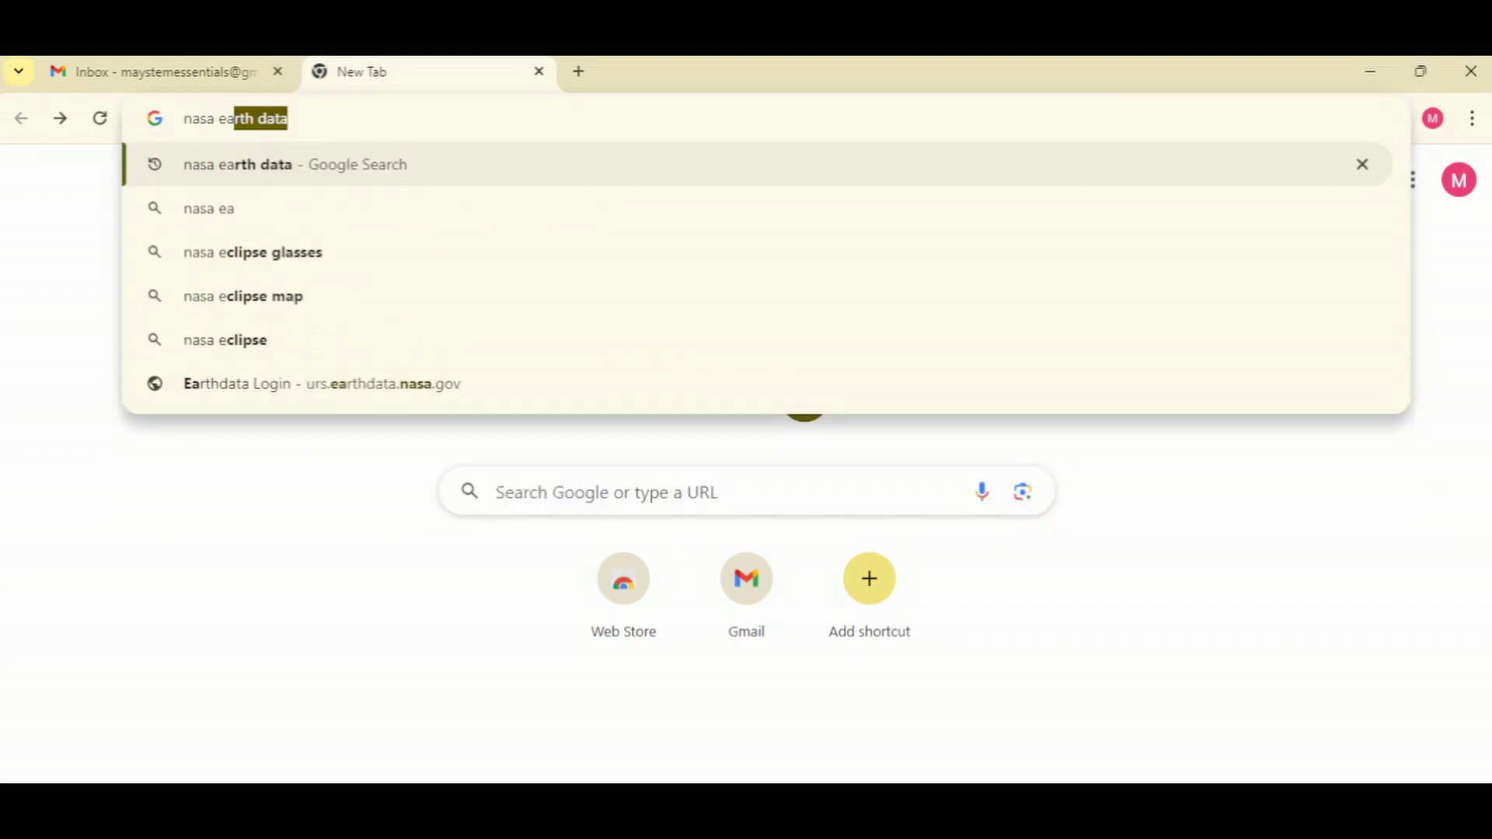
type("rth data")
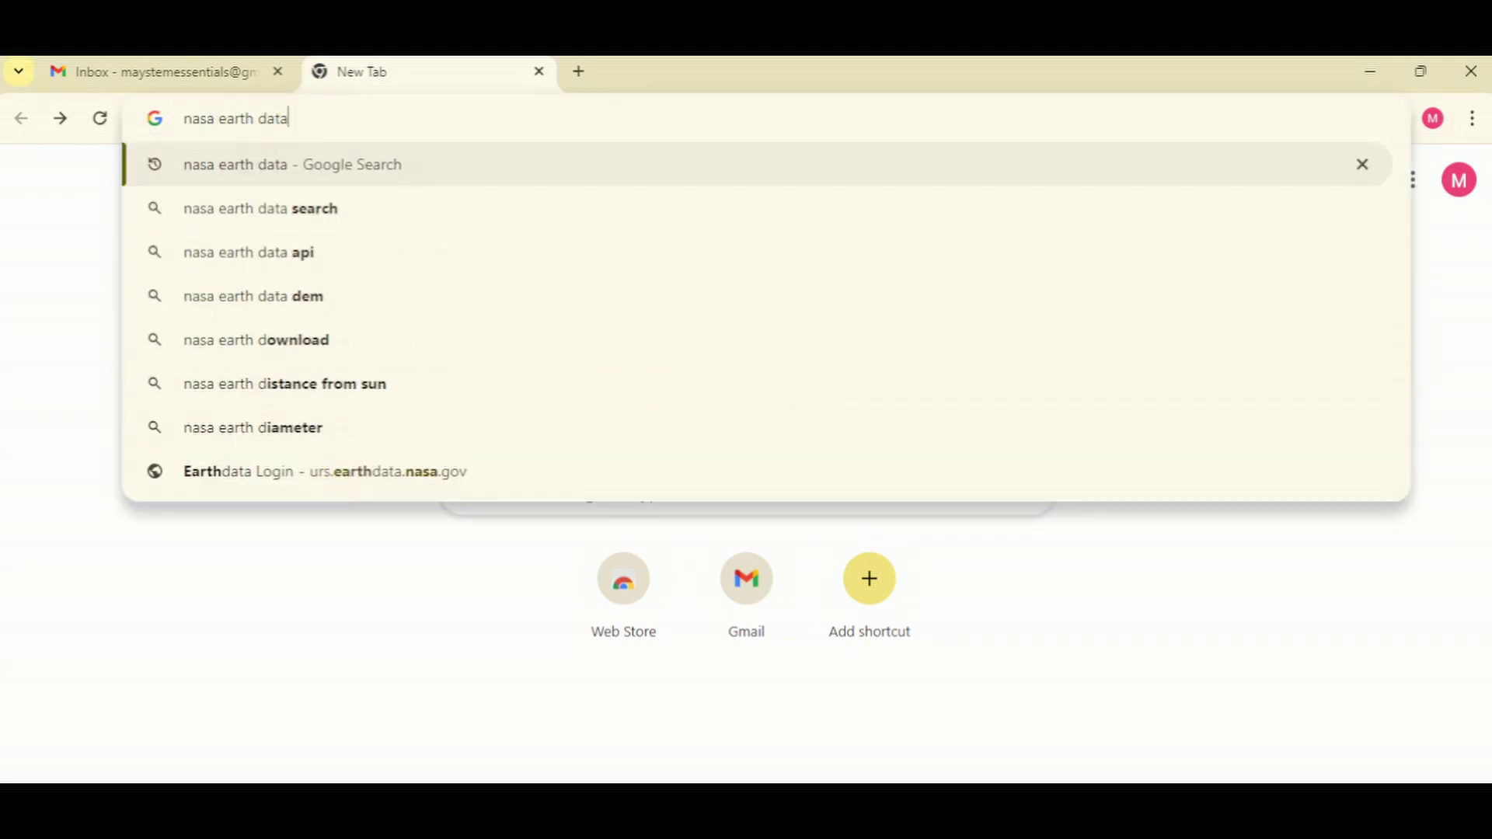
key("Return")
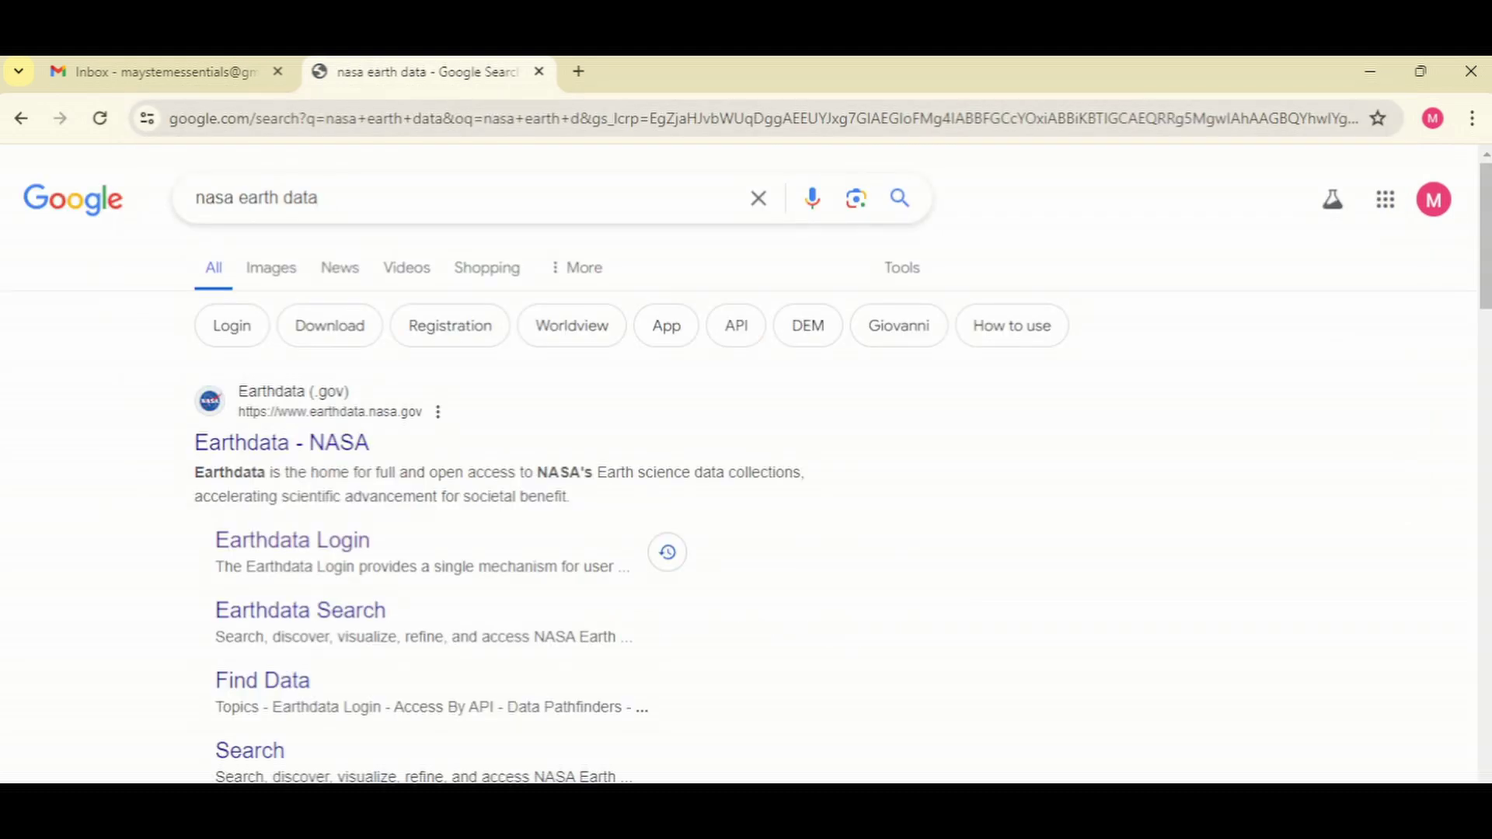
Open Earthdata Login from the search results and start registering a new account
scroll(746, 466, "down", 1)
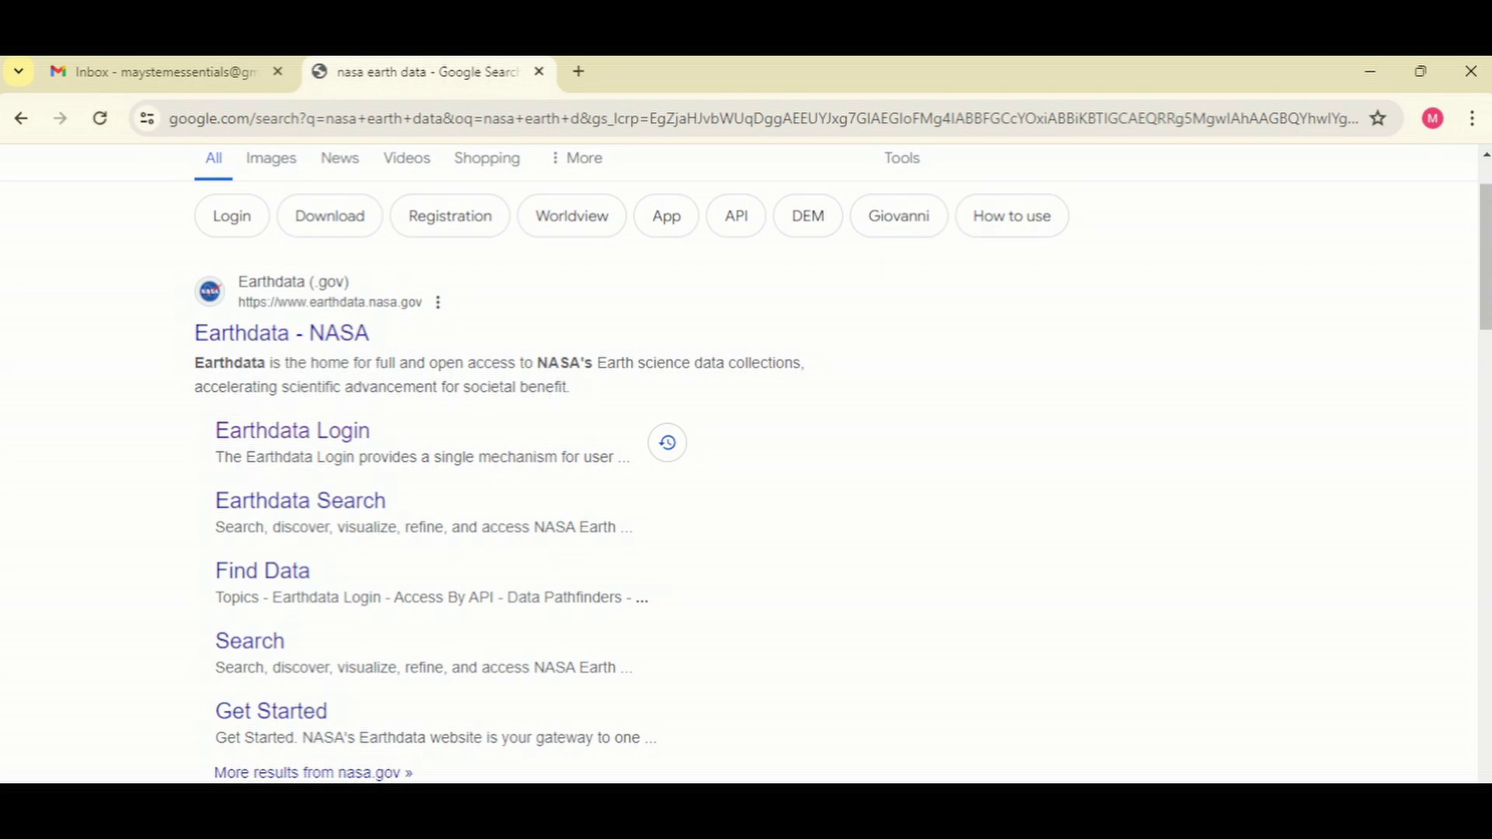
left_click(292, 431)
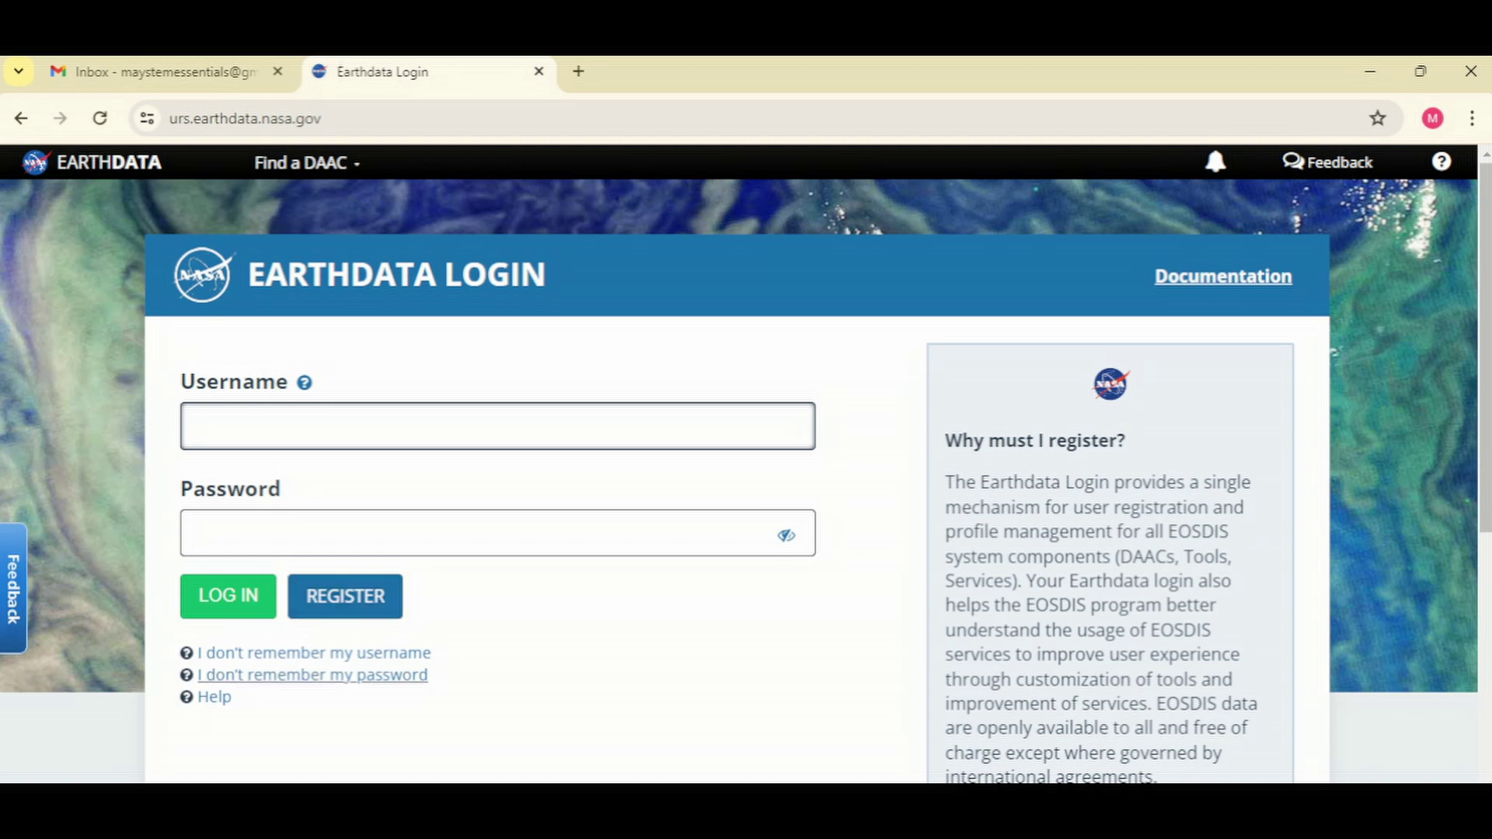
left_click(345, 596)
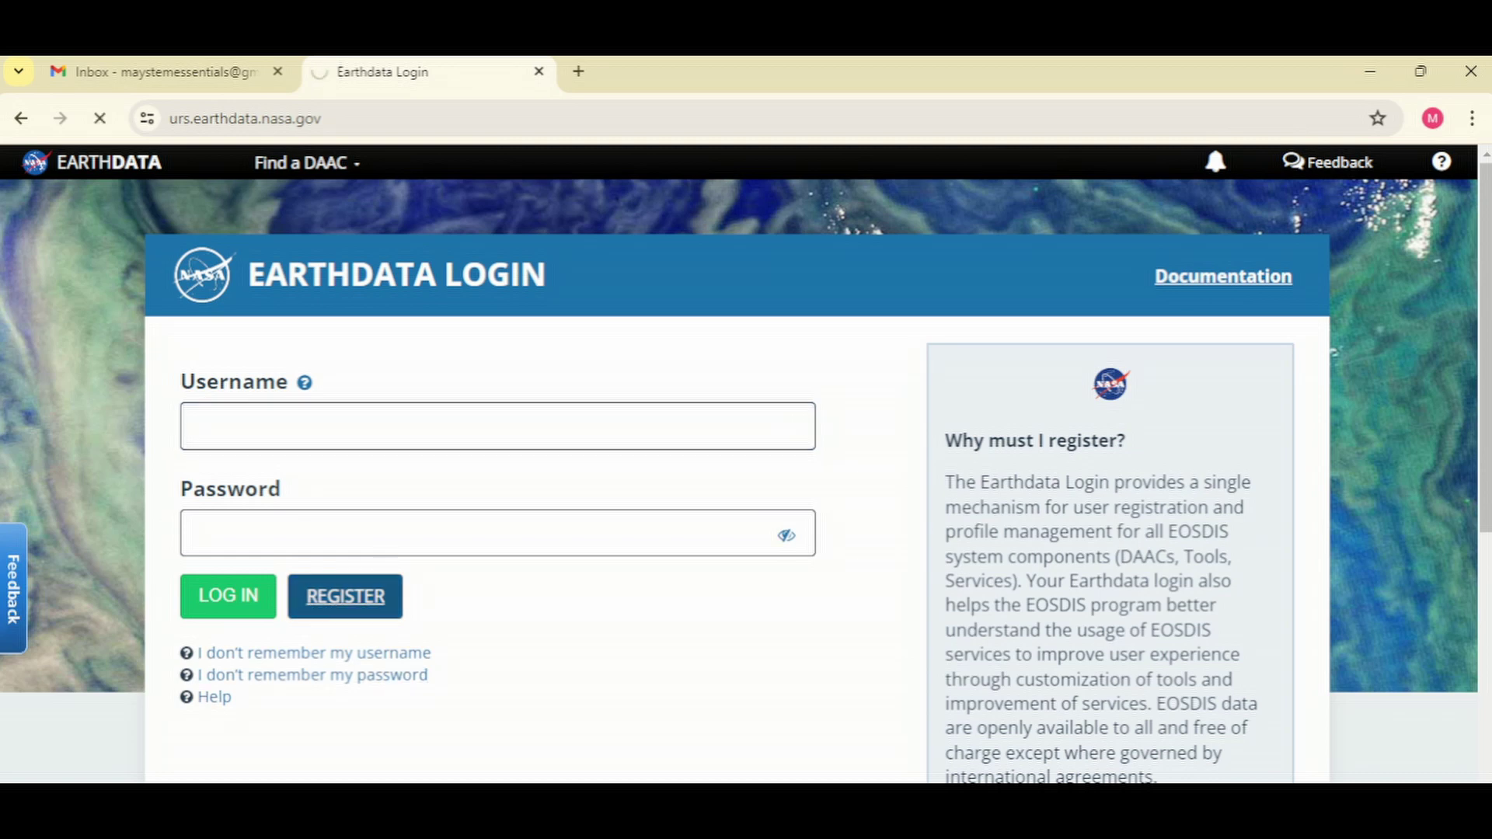
Look over the Earthdata registration form and its requirements, and enter the account username under Profile Information
scroll(738, 463, "down", 1)
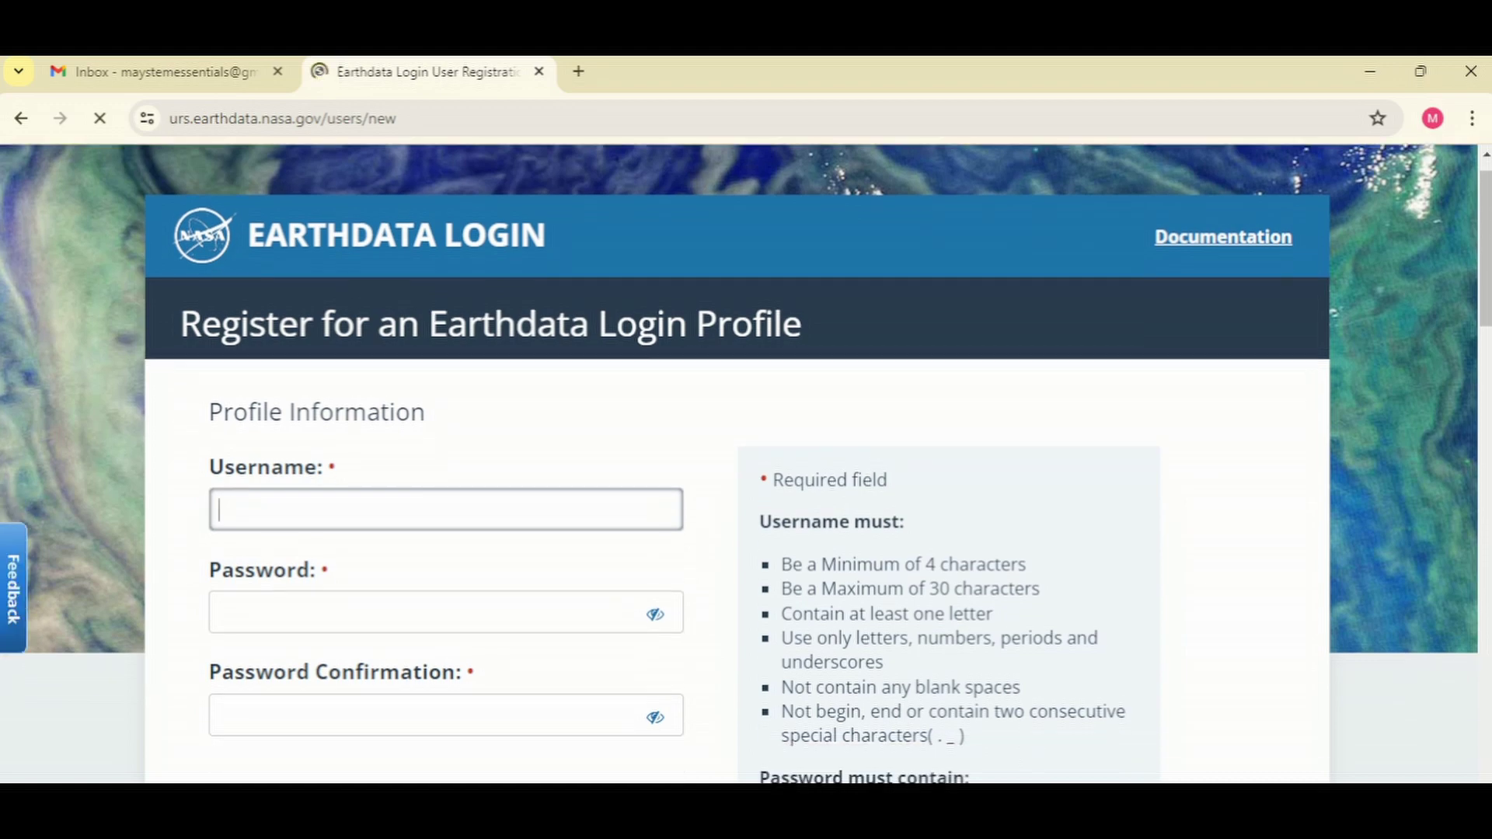
scroll(746, 466, "down", 20)
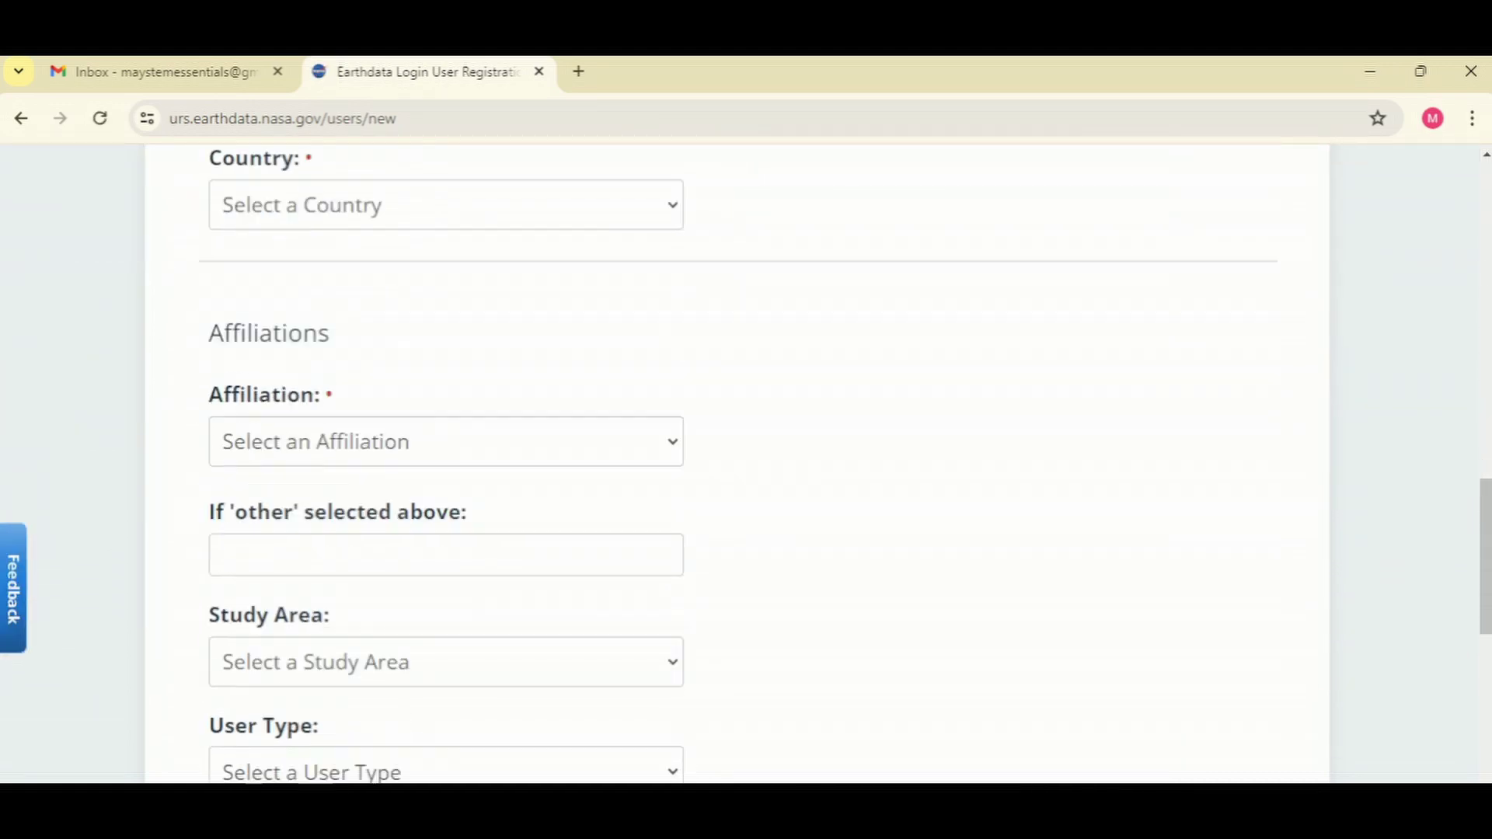
scroll(746, 466, "down", 5)
scroll(746, 466, "up", 15)
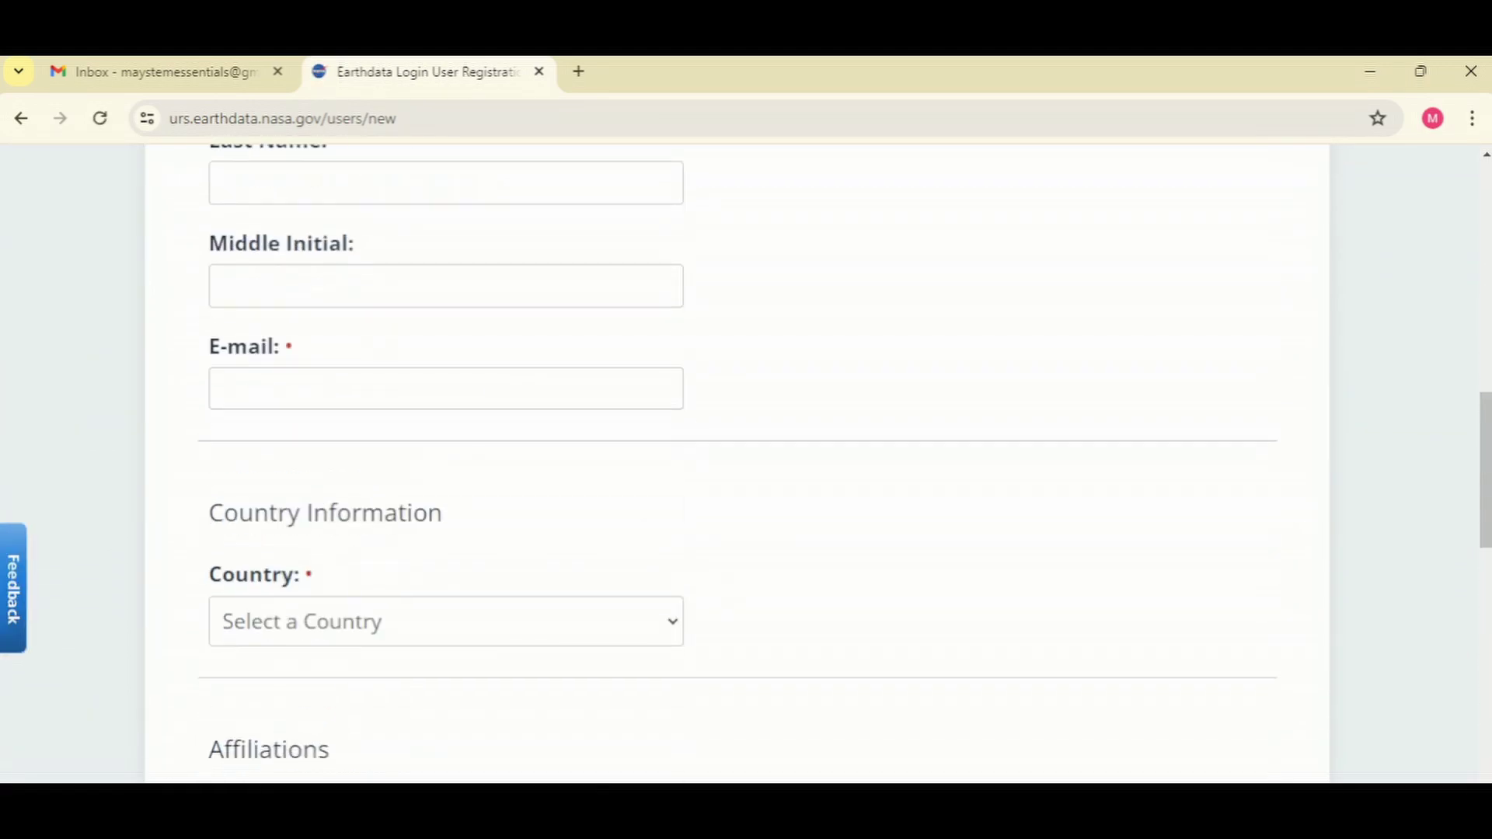
scroll(746, 466, "up", 5)
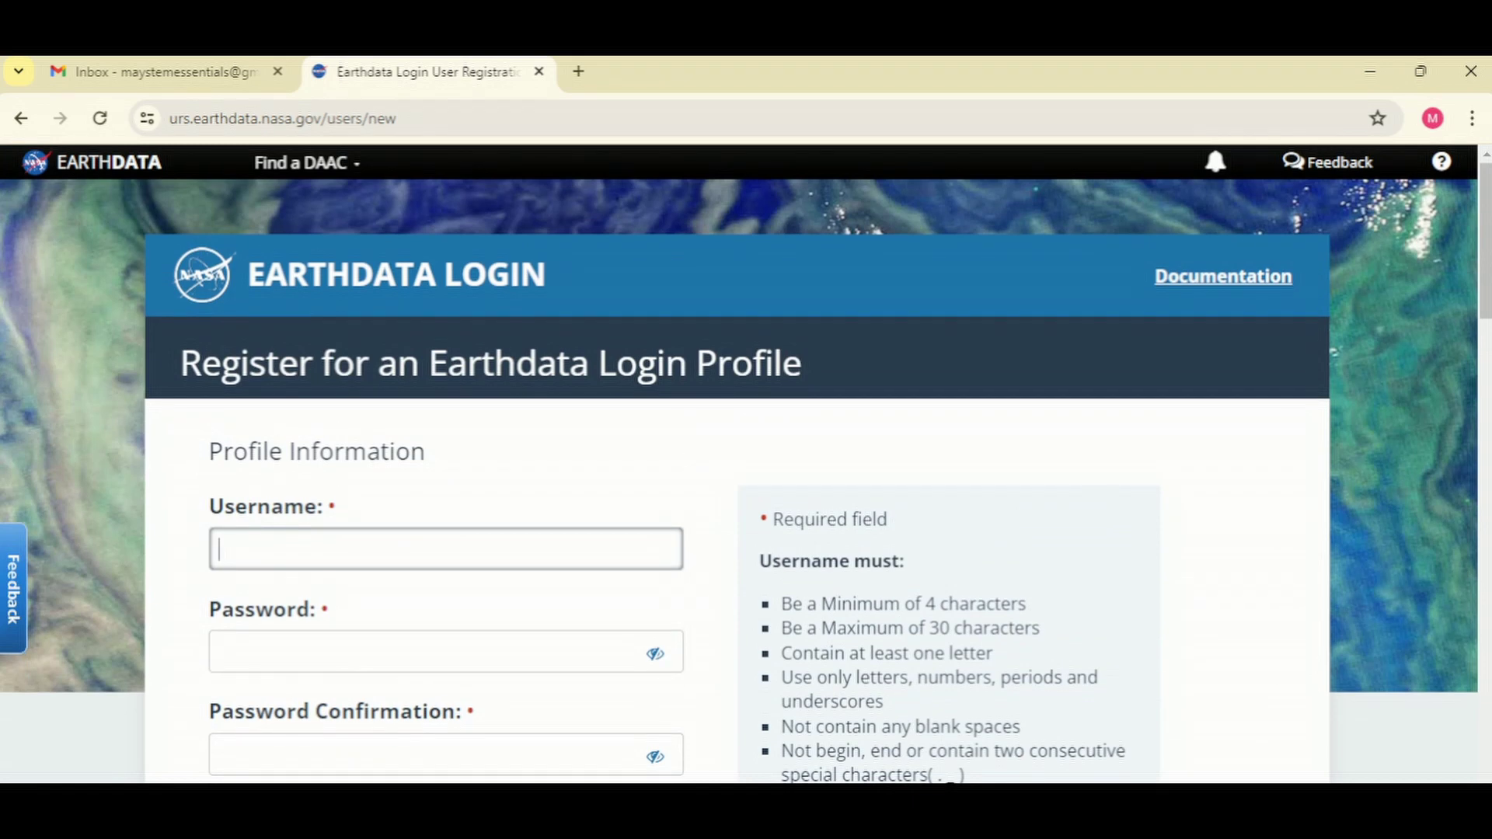
type("maystem")
scroll(746, 463, "down", 3)
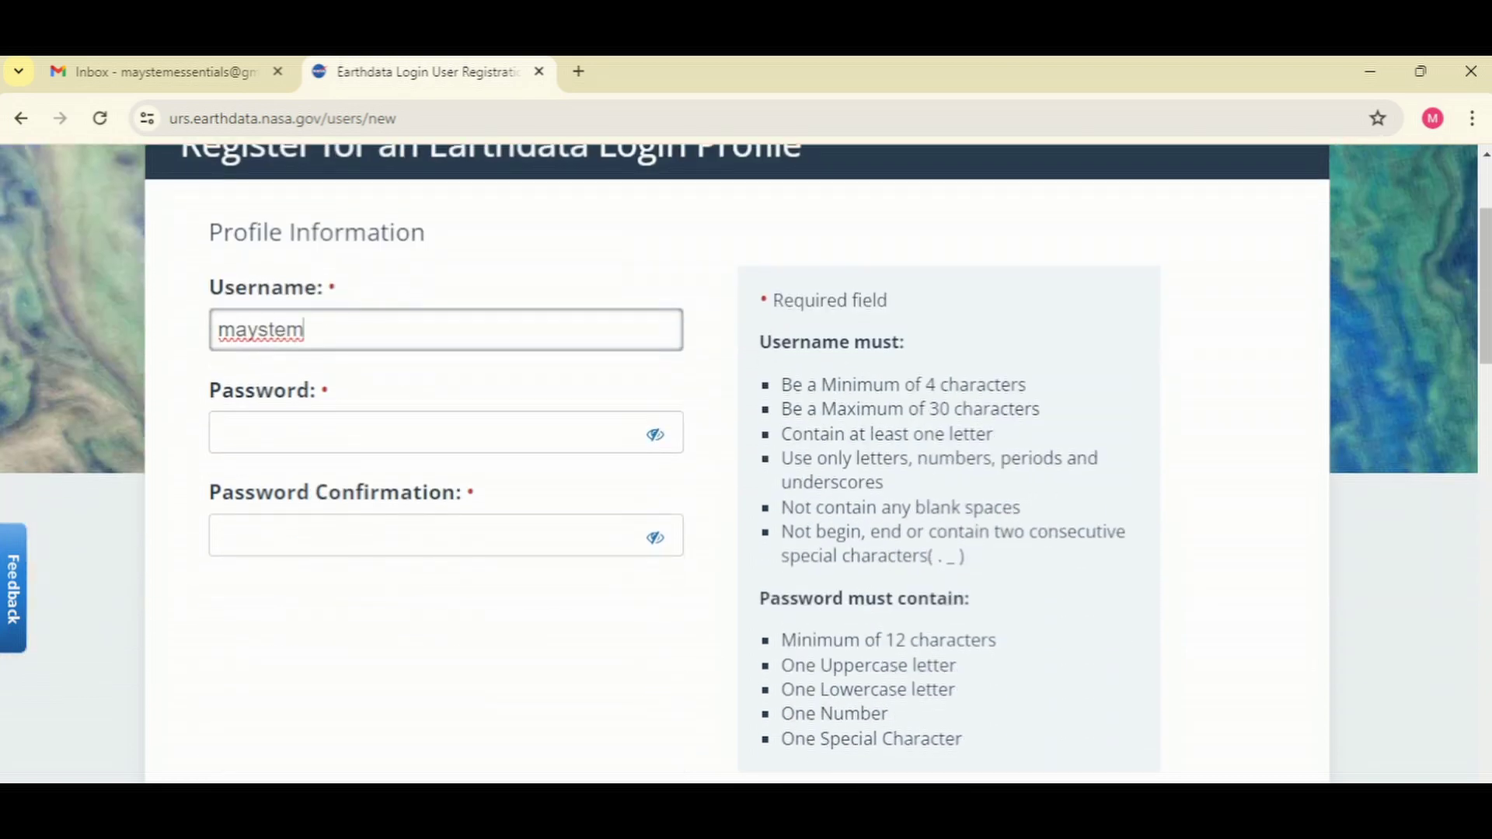
scroll(745, 462, "up", 1)
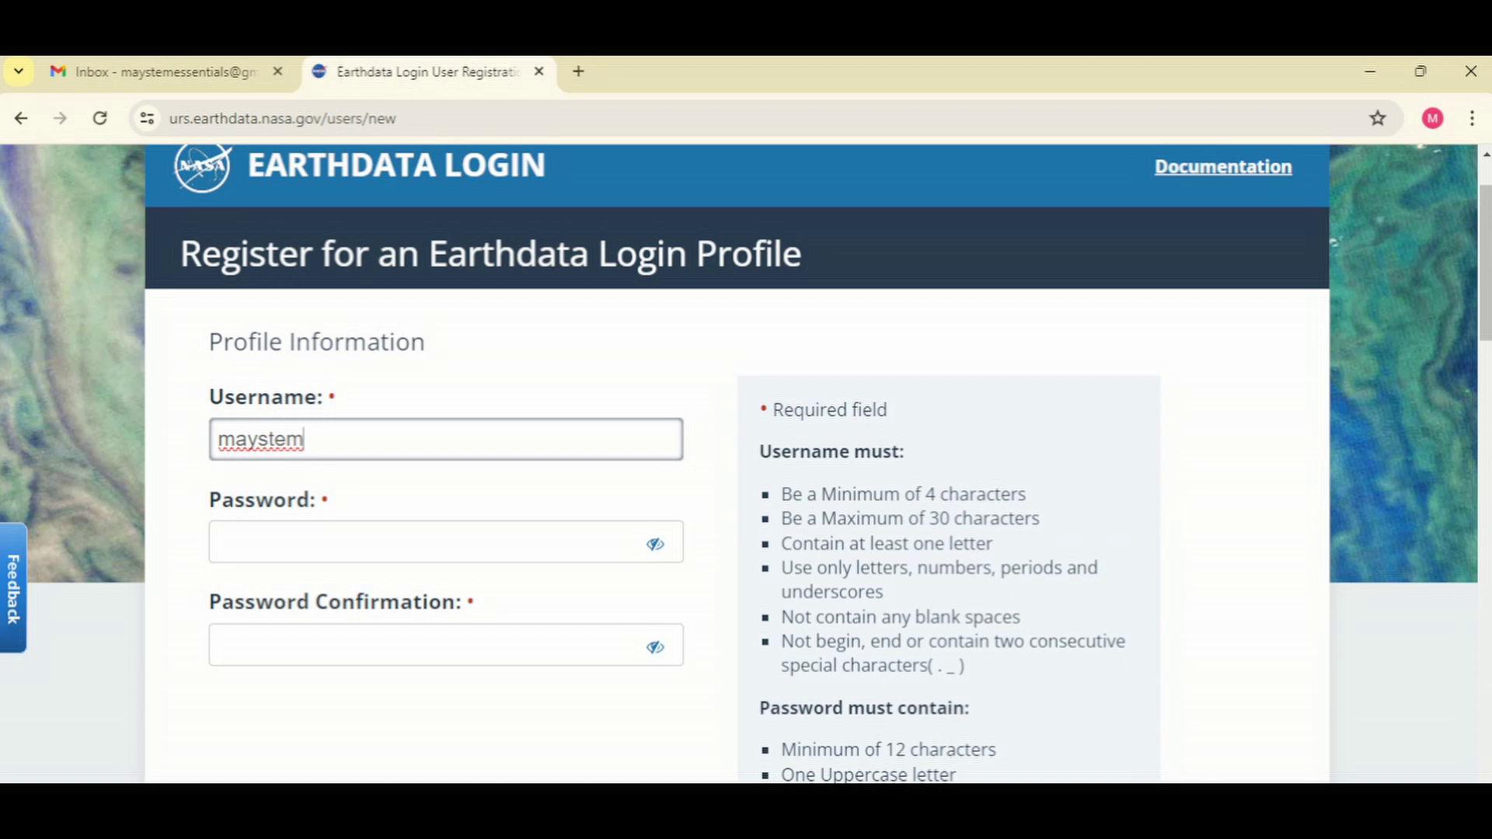
scroll(738, 467, "down", 1)
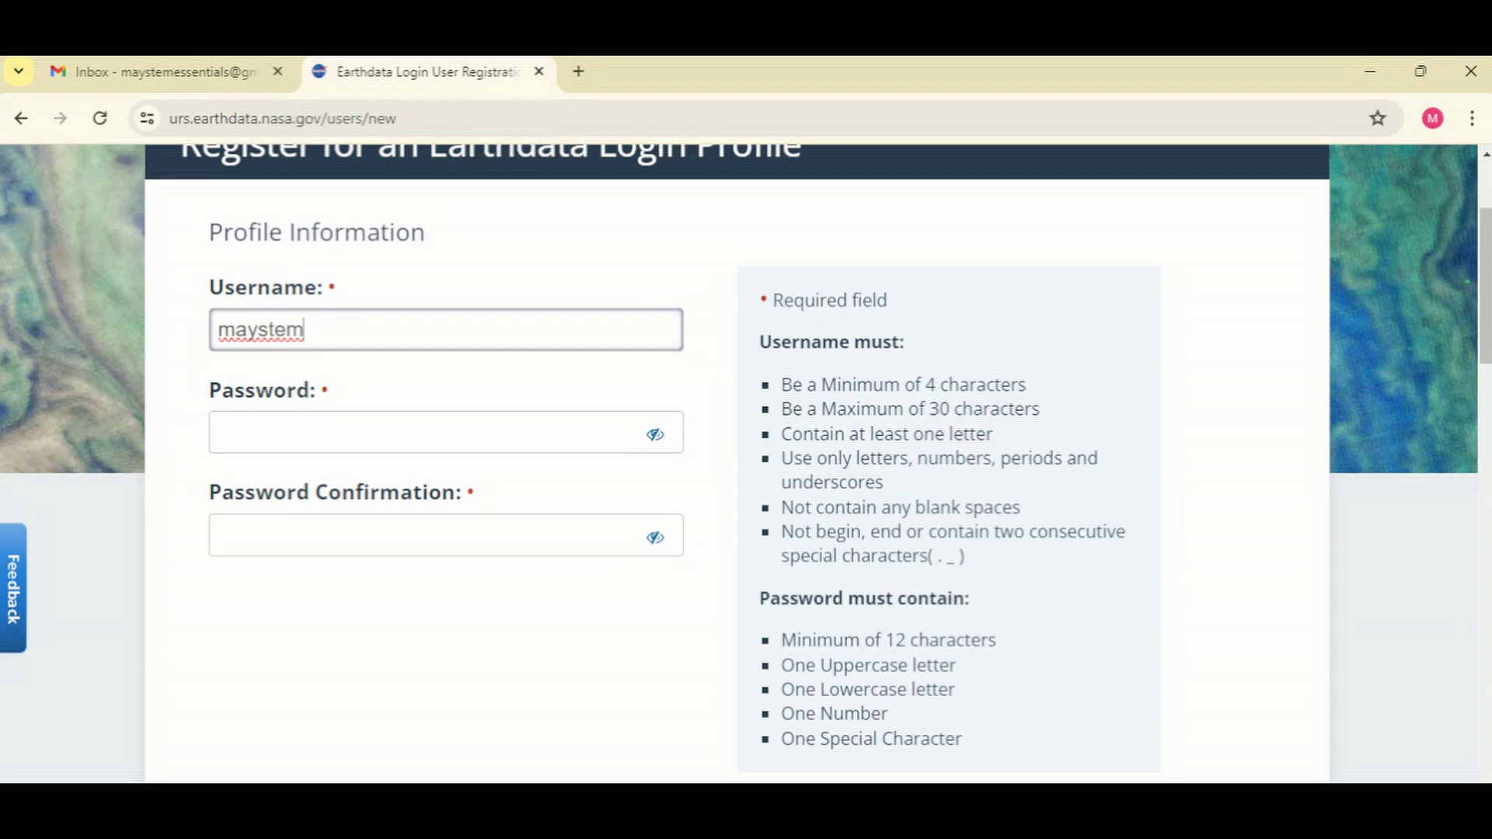
scroll(746, 462, "up", 2)
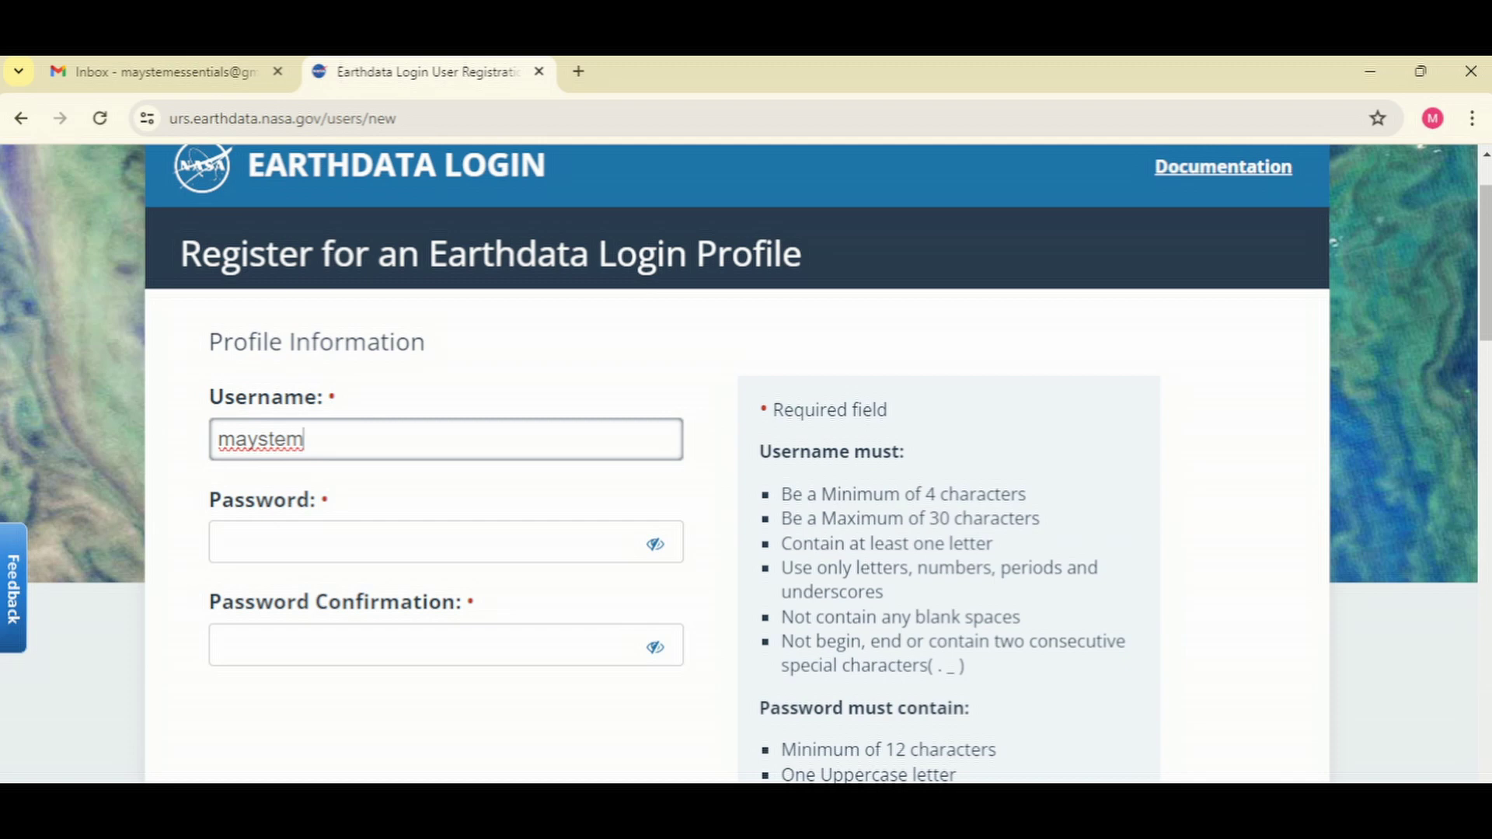
left_click(222, 542)
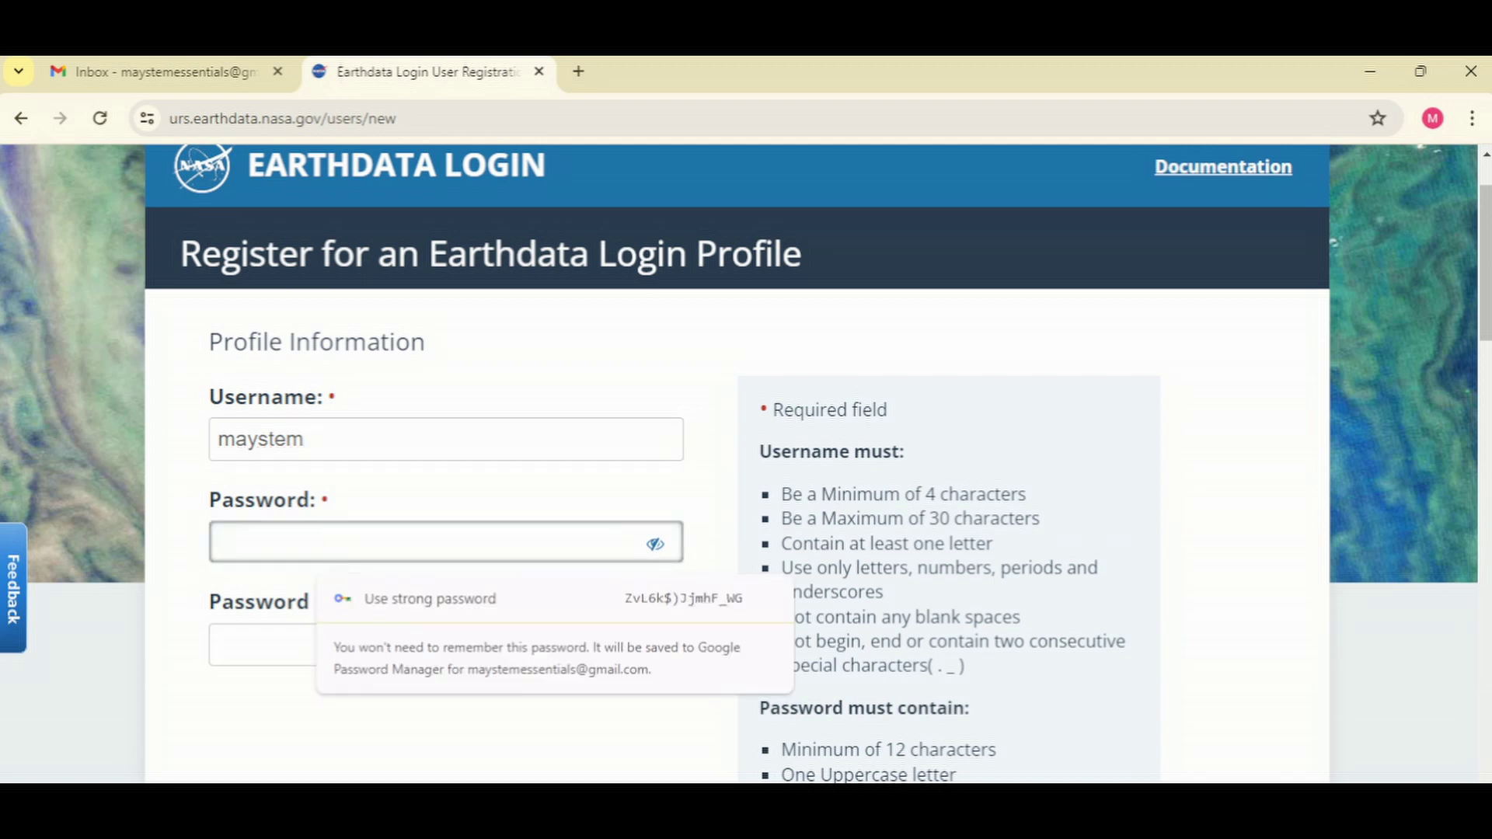
key("alt+Tab")
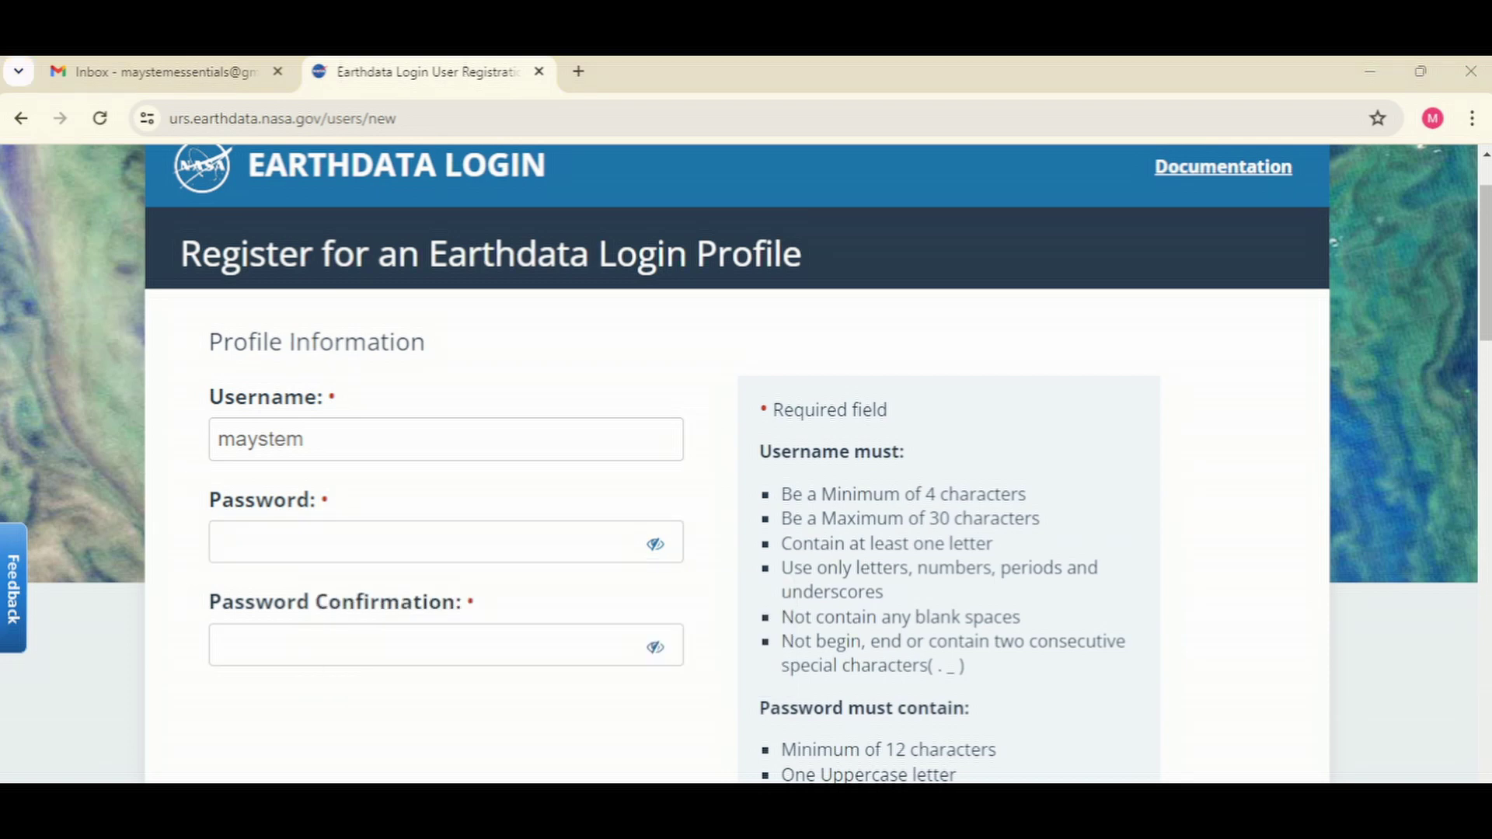
key("alt+Tab")
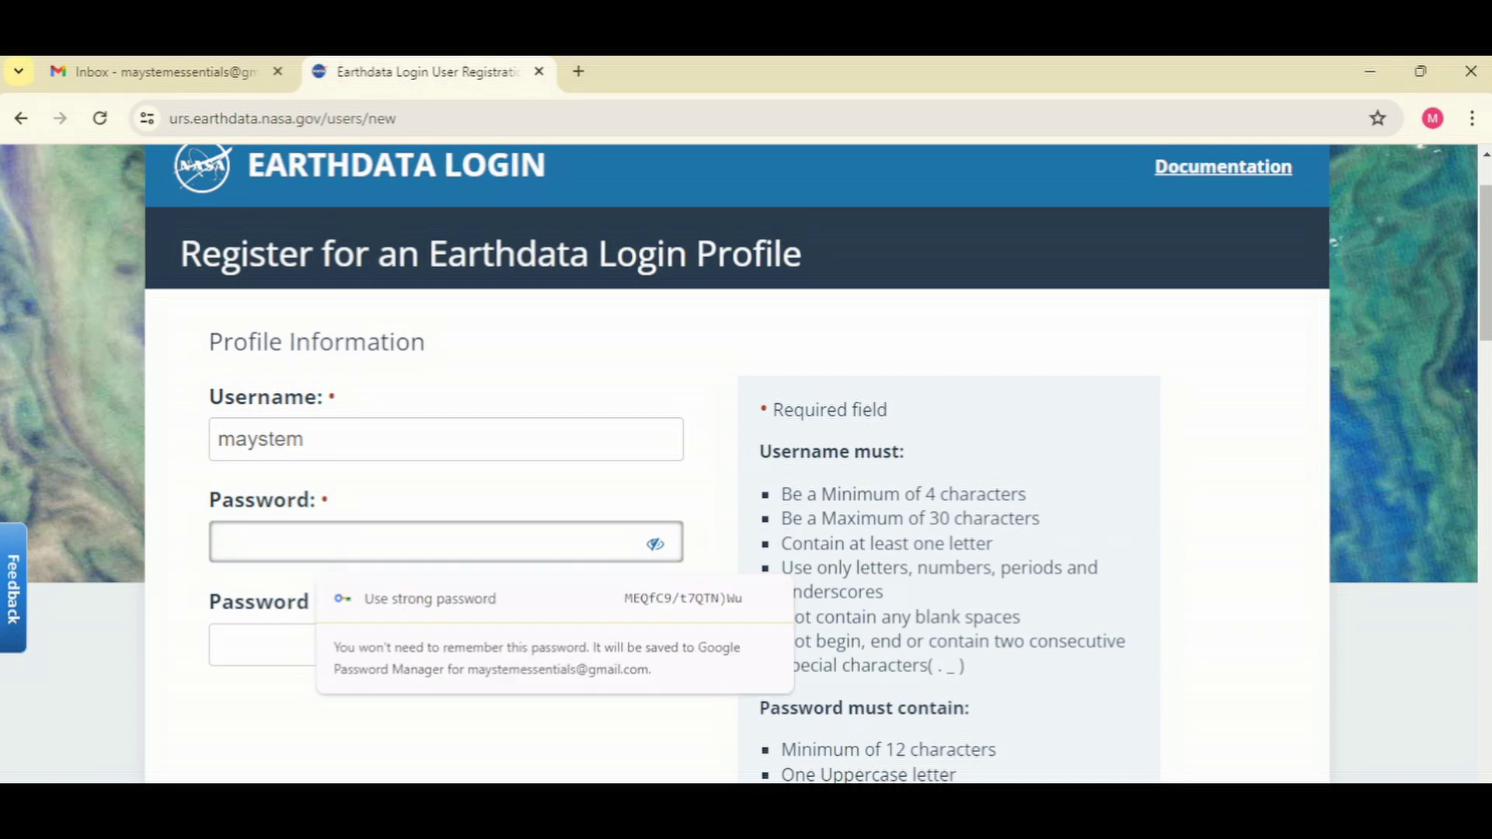
type("•••••••")
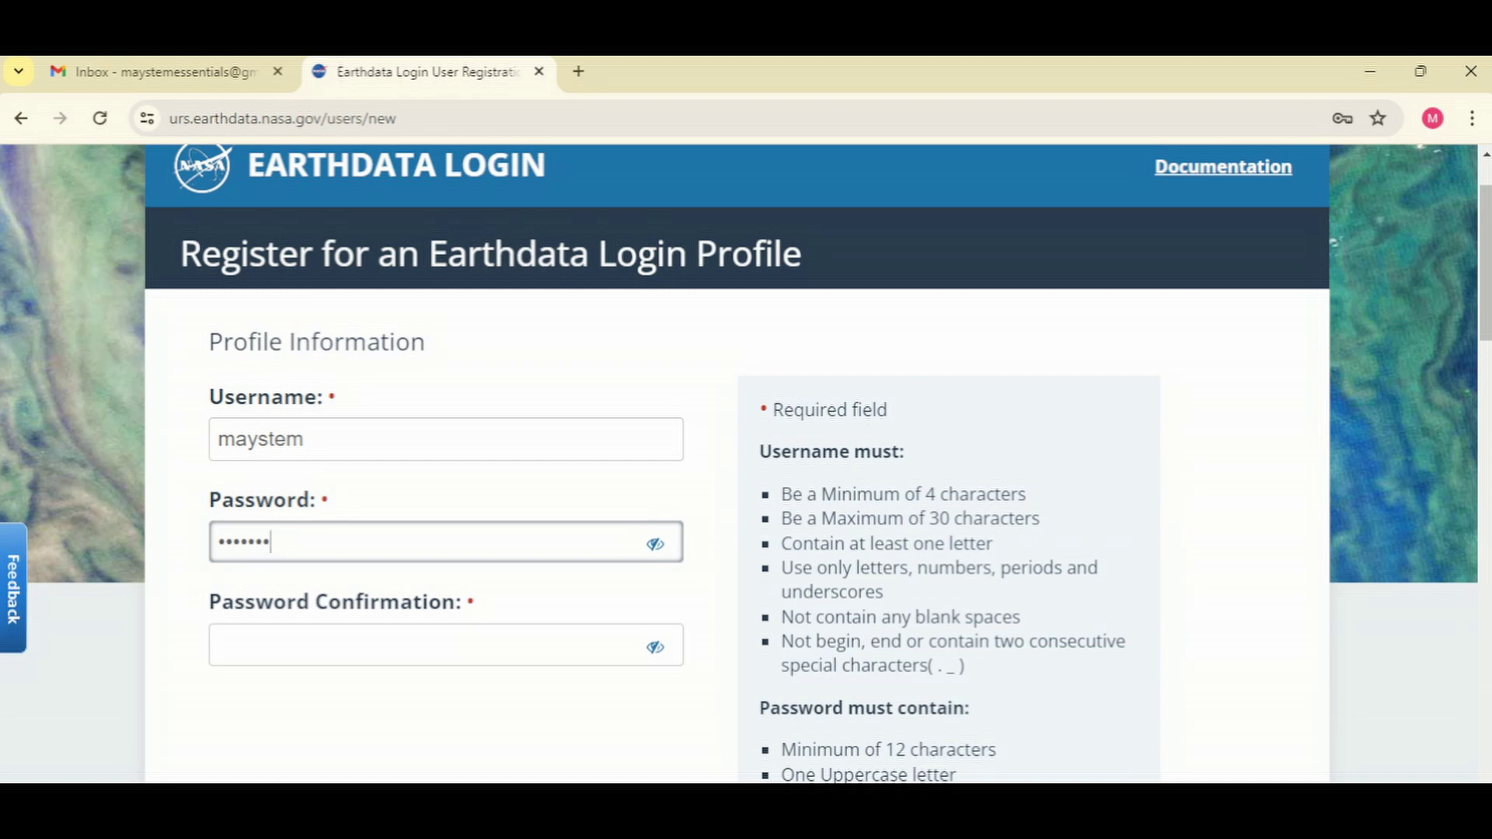
type("••••••")
type("•••")
key("BackSpace")
key("BackSpace")
key("BackSpace")
key("BackSpace")
key("BackSpace")
key("BackSpace")
key("BackSpace")
key("BackSpace")
key("BackSpace")
key("BackSpace")
key("BackSpace")
key("BackSpace")
key("BackSpace")
key("BackSpace")
key("BackSpace")
key("BackSpace")
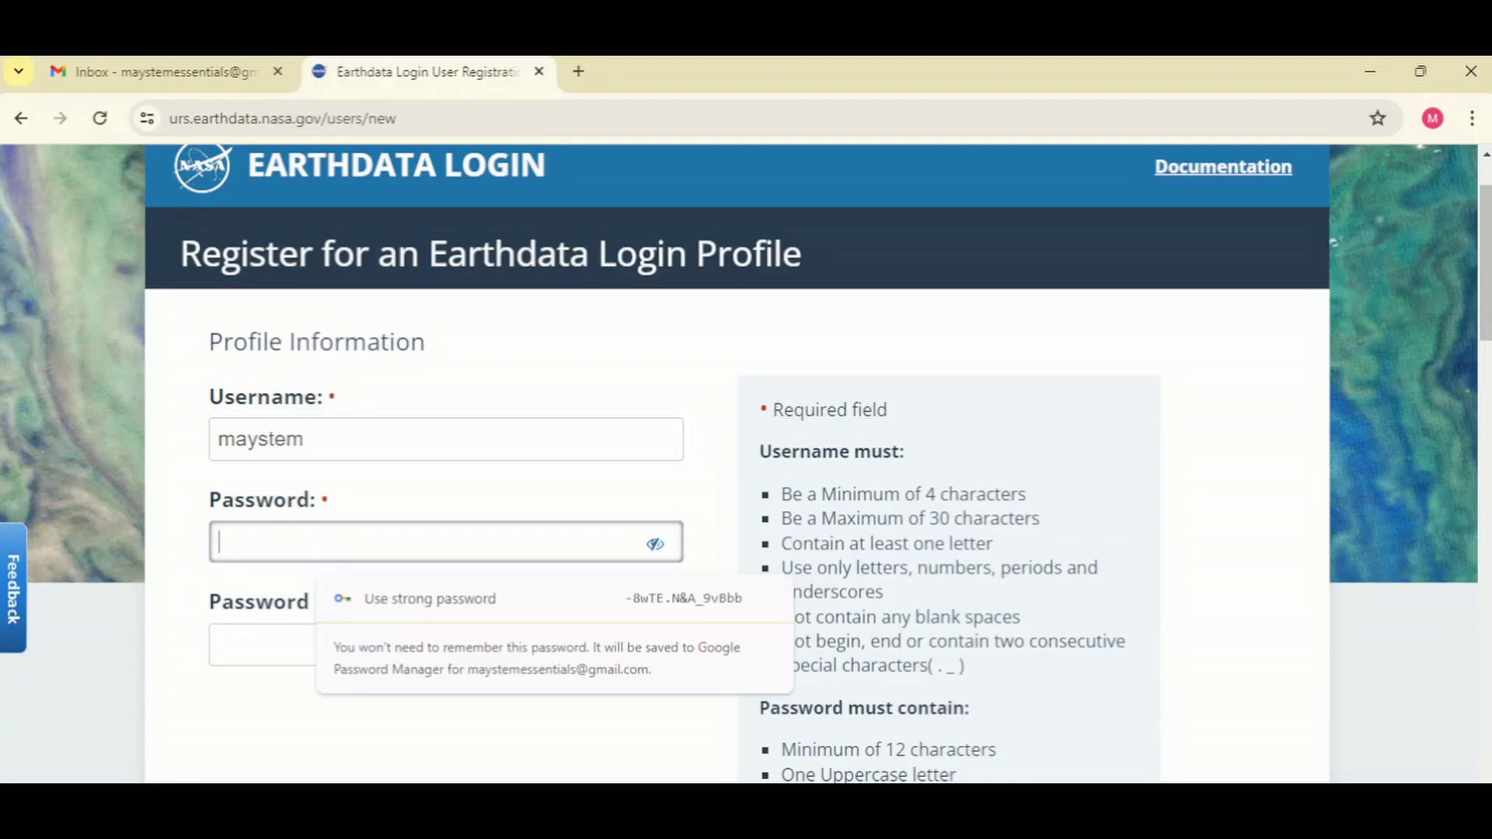
Enter the account password and repeat it in the Password Confirmation field
type("•••••••••")
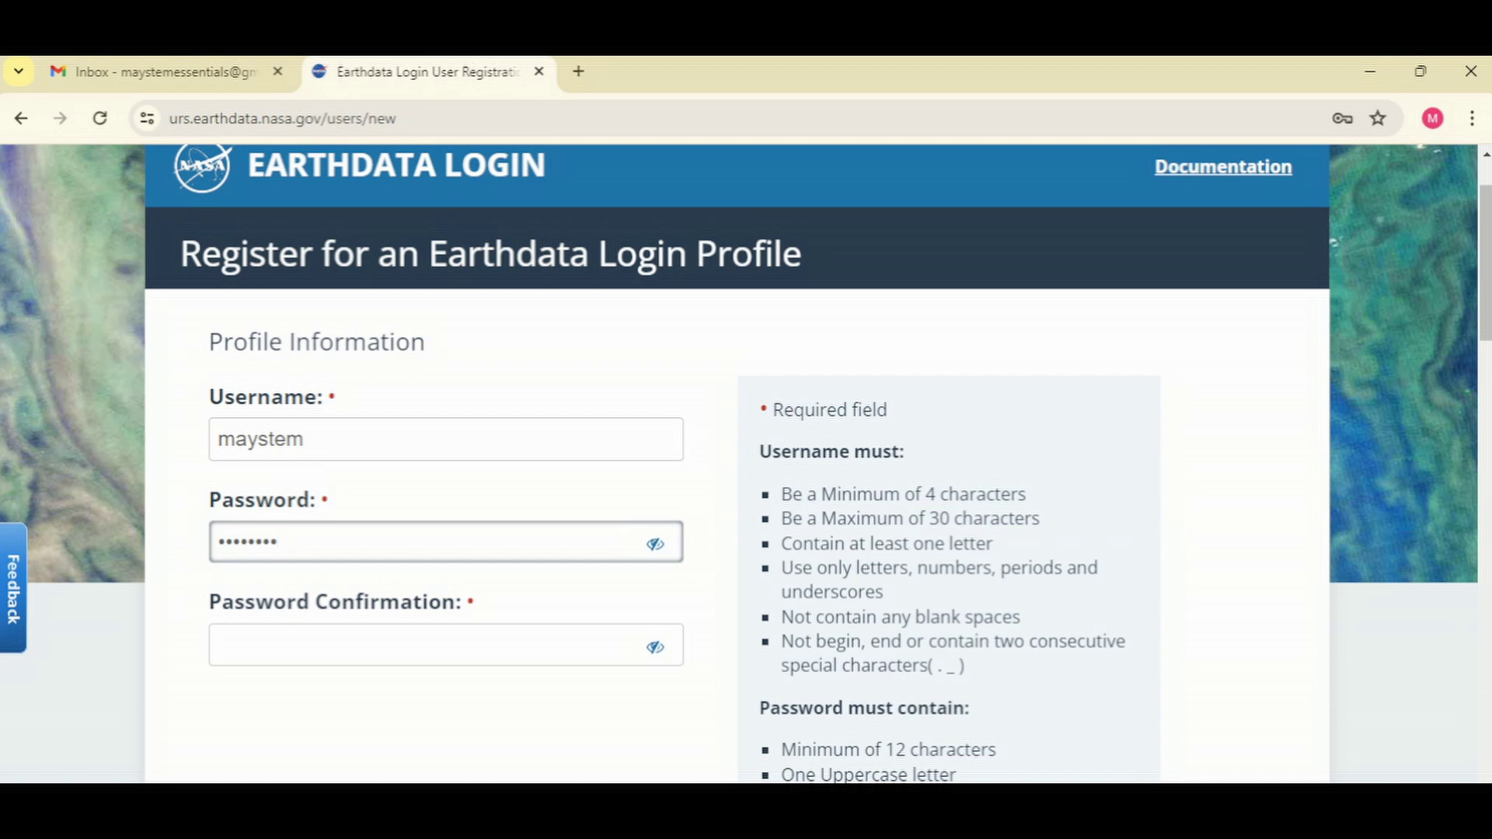
type("••••••••••••••••")
left_click(219, 644)
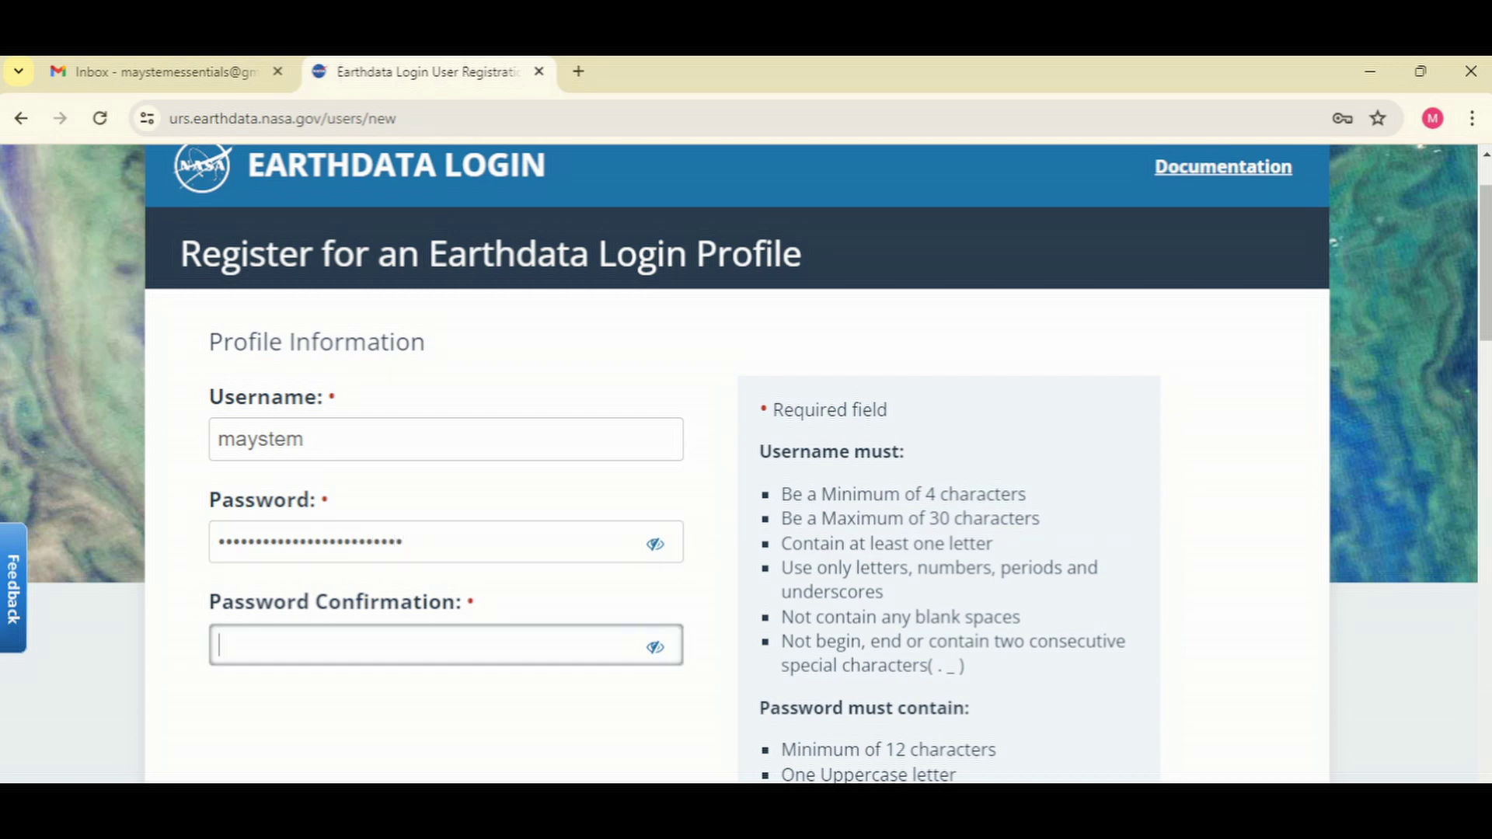
type("•••••••••••••••••••••••••")
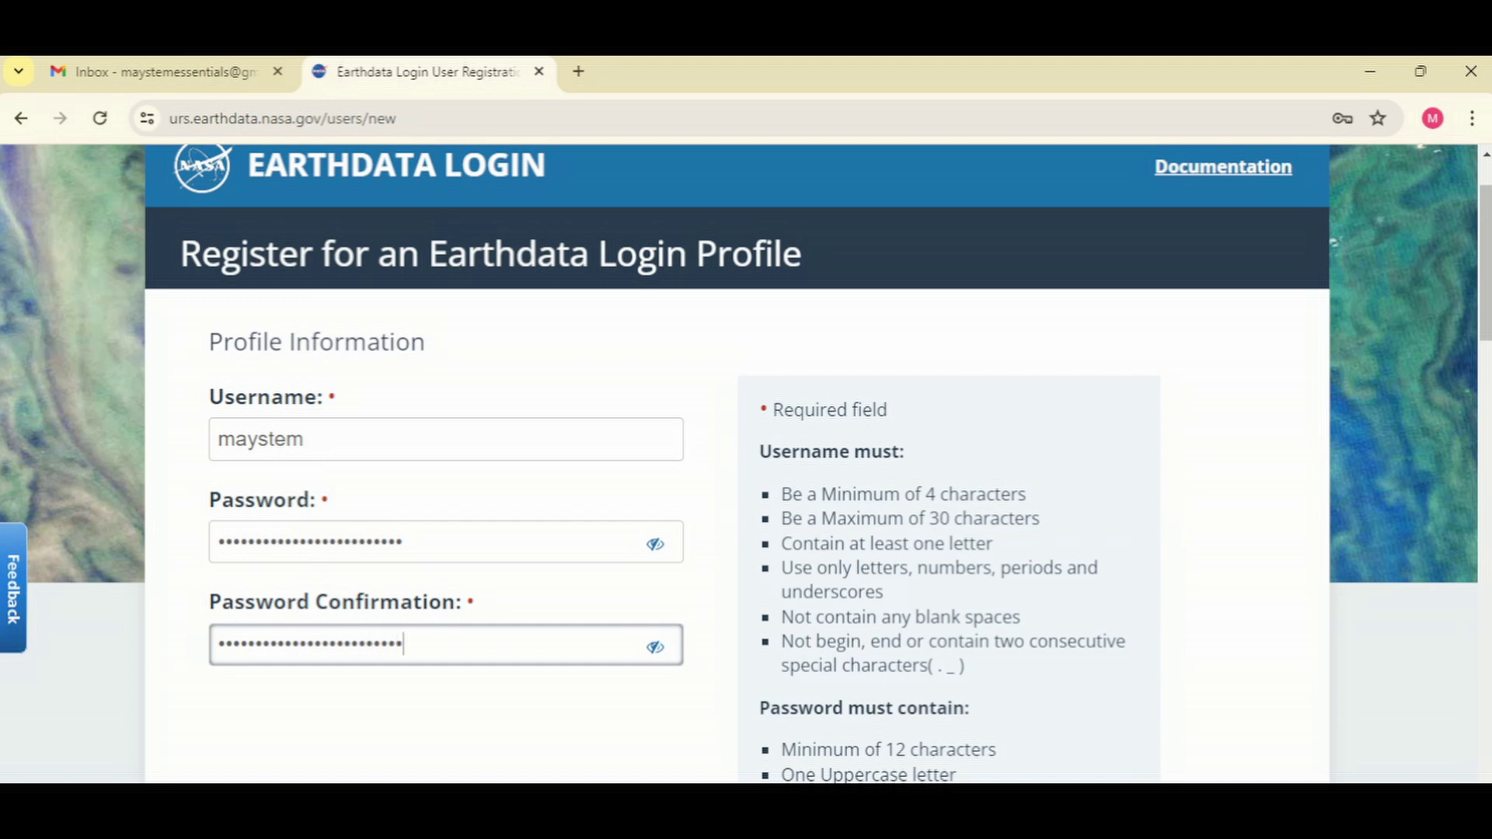
Fill in the registrant's first name and last name under User Information
scroll(746, 466, "down", 4)
scroll(746, 466, "down", 4)
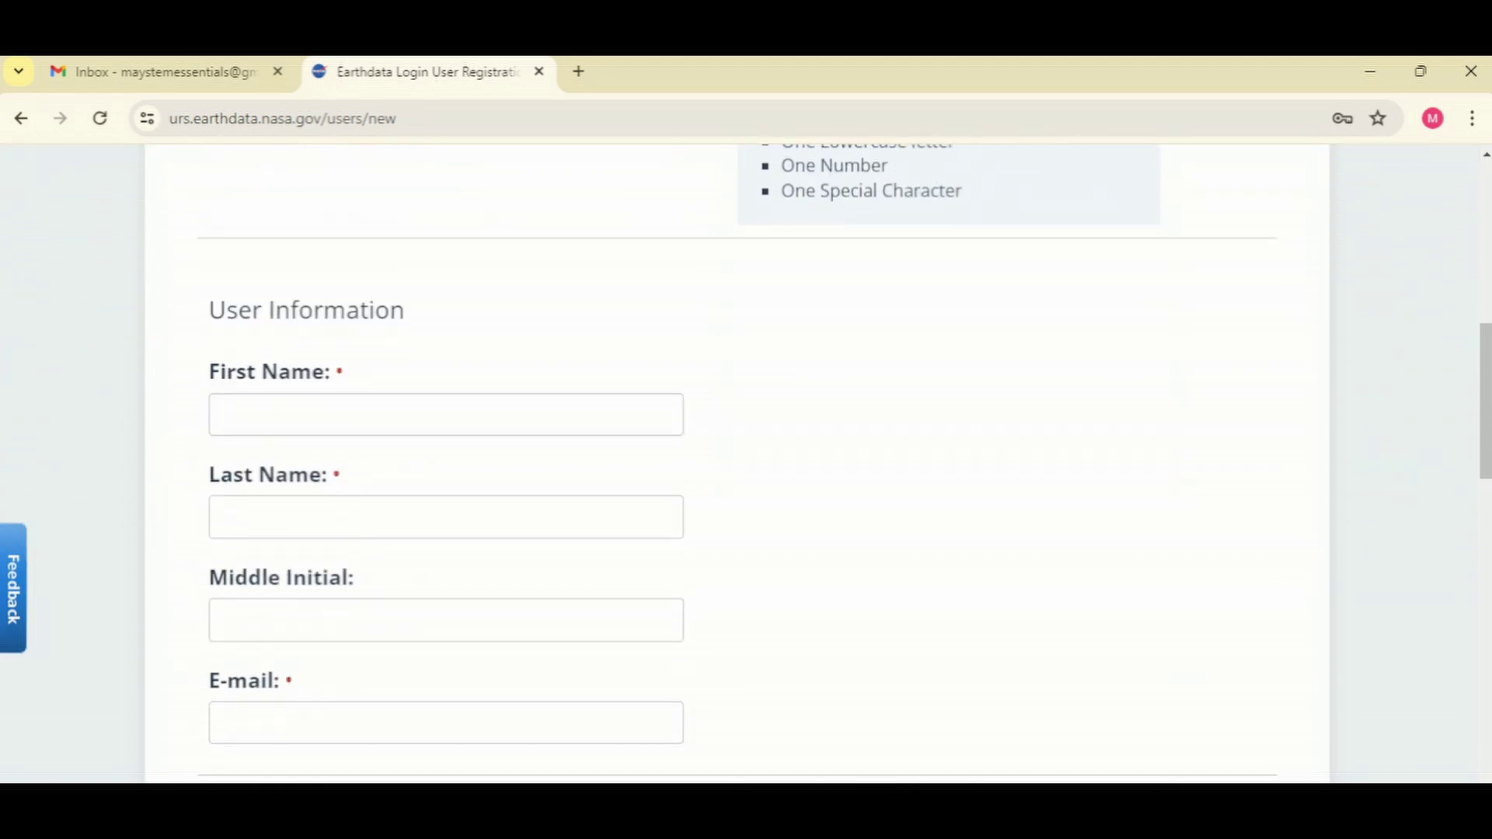
left_click(445, 414)
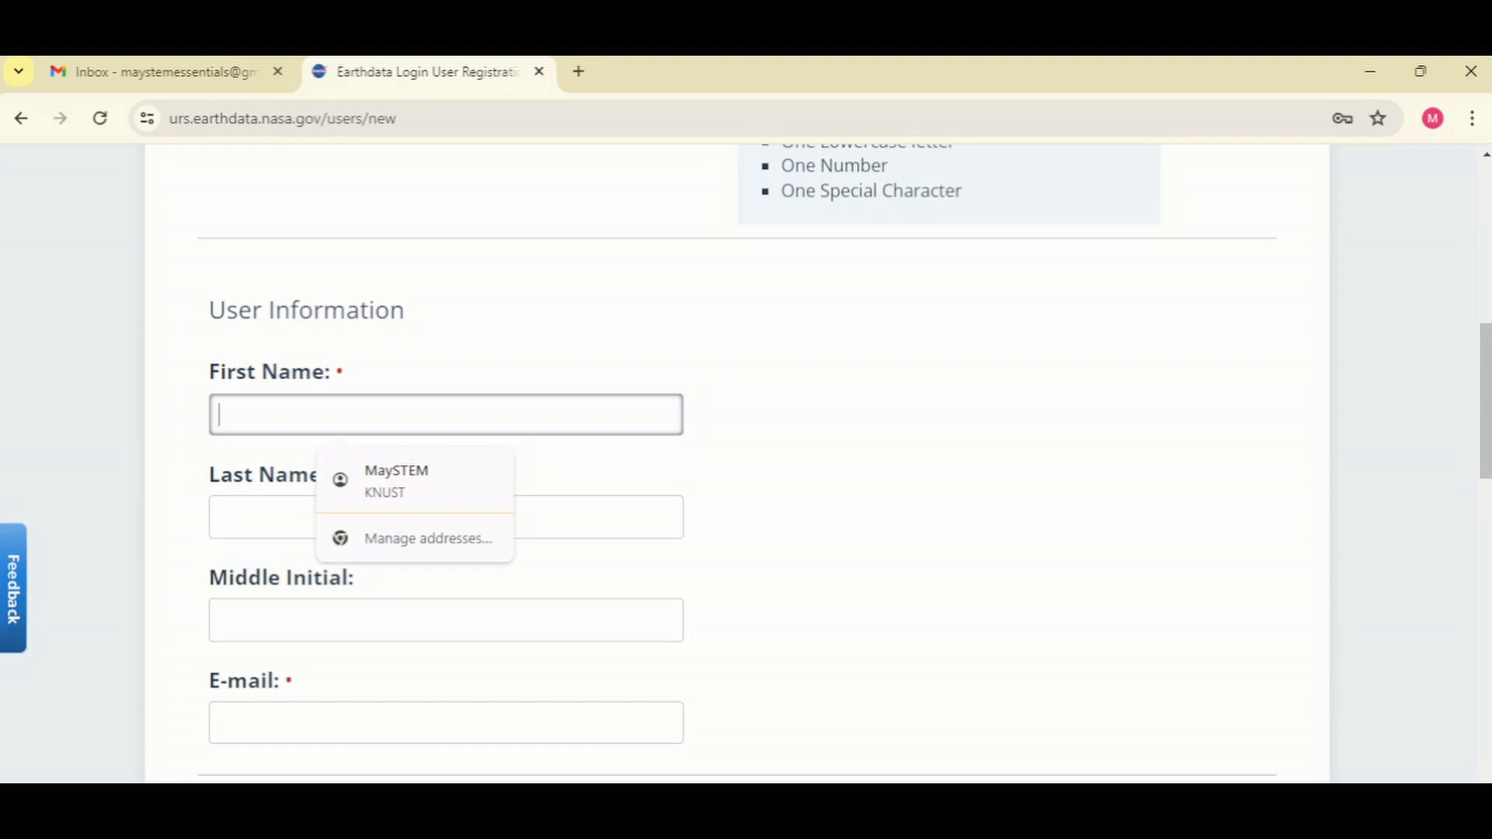
type("MaySTEM")
left_click(221, 516)
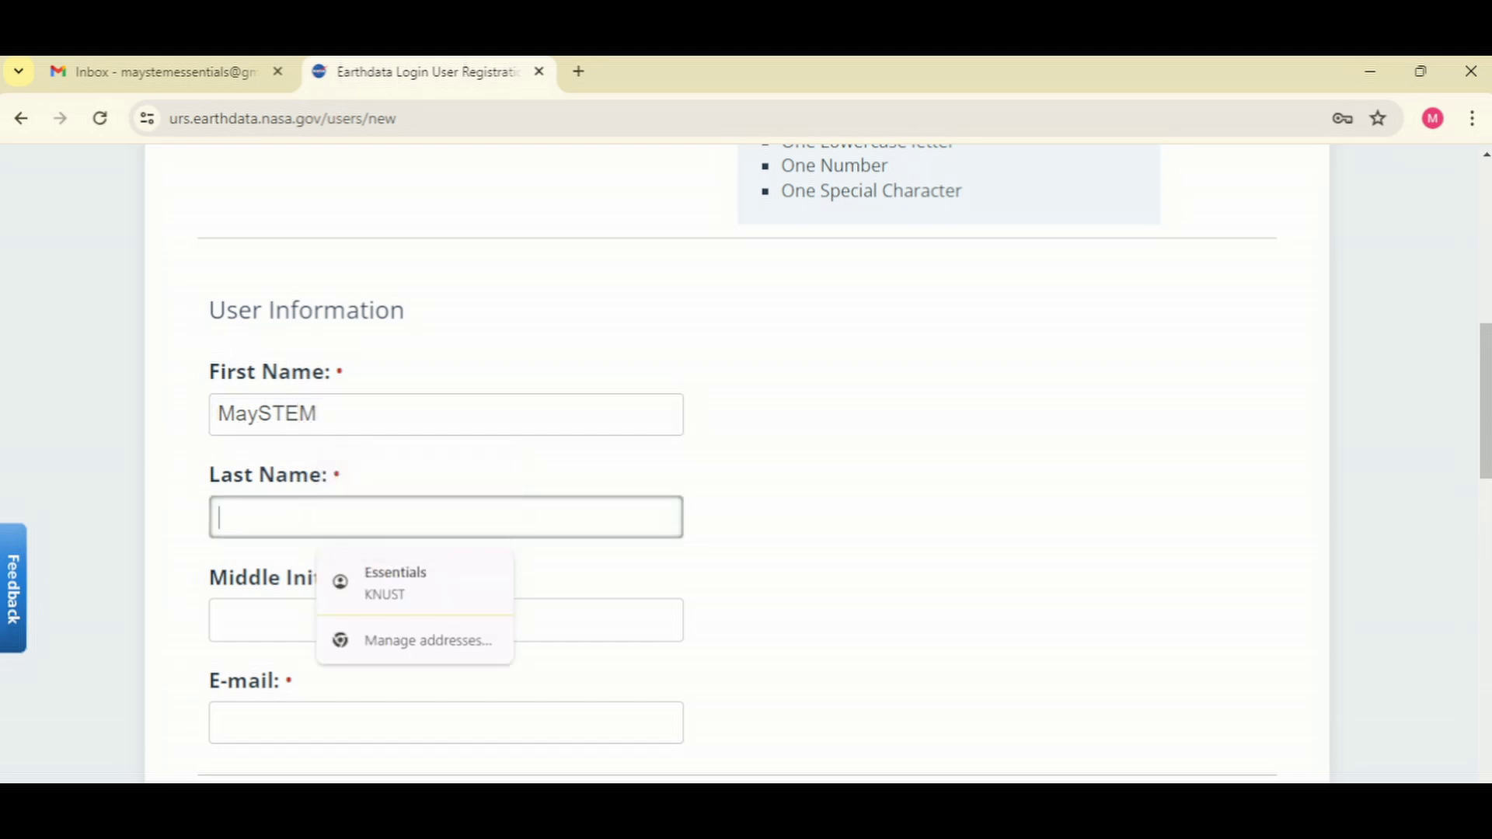
type("Essentials")
Leave the middle initial empty and autofill the registrant's e-mail from the saved profile, along with Ghana as country and KNUST as organization
left_click(221, 620)
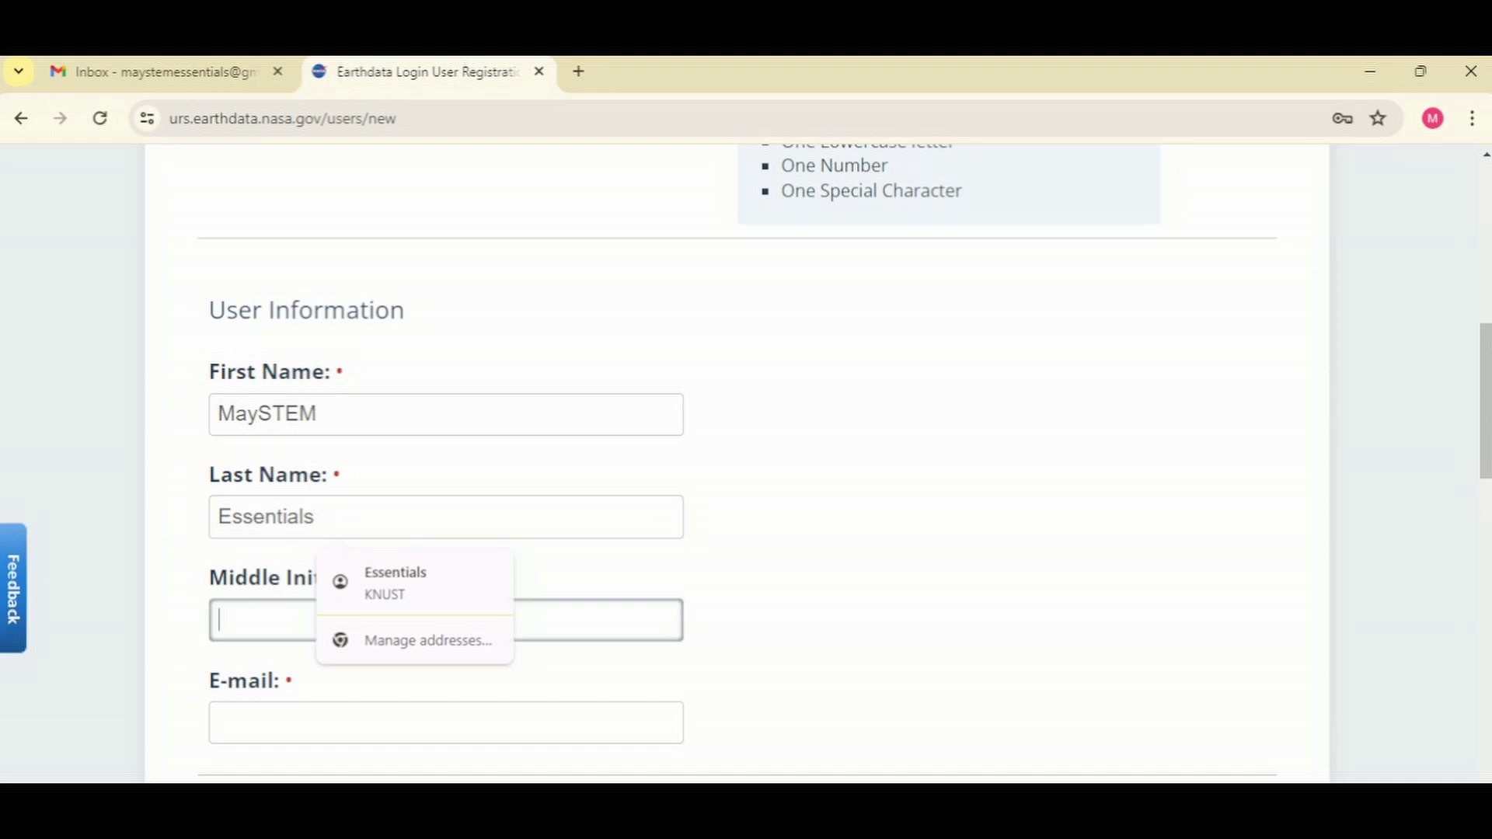
scroll(737, 463, "down", 3)
left_click(221, 503)
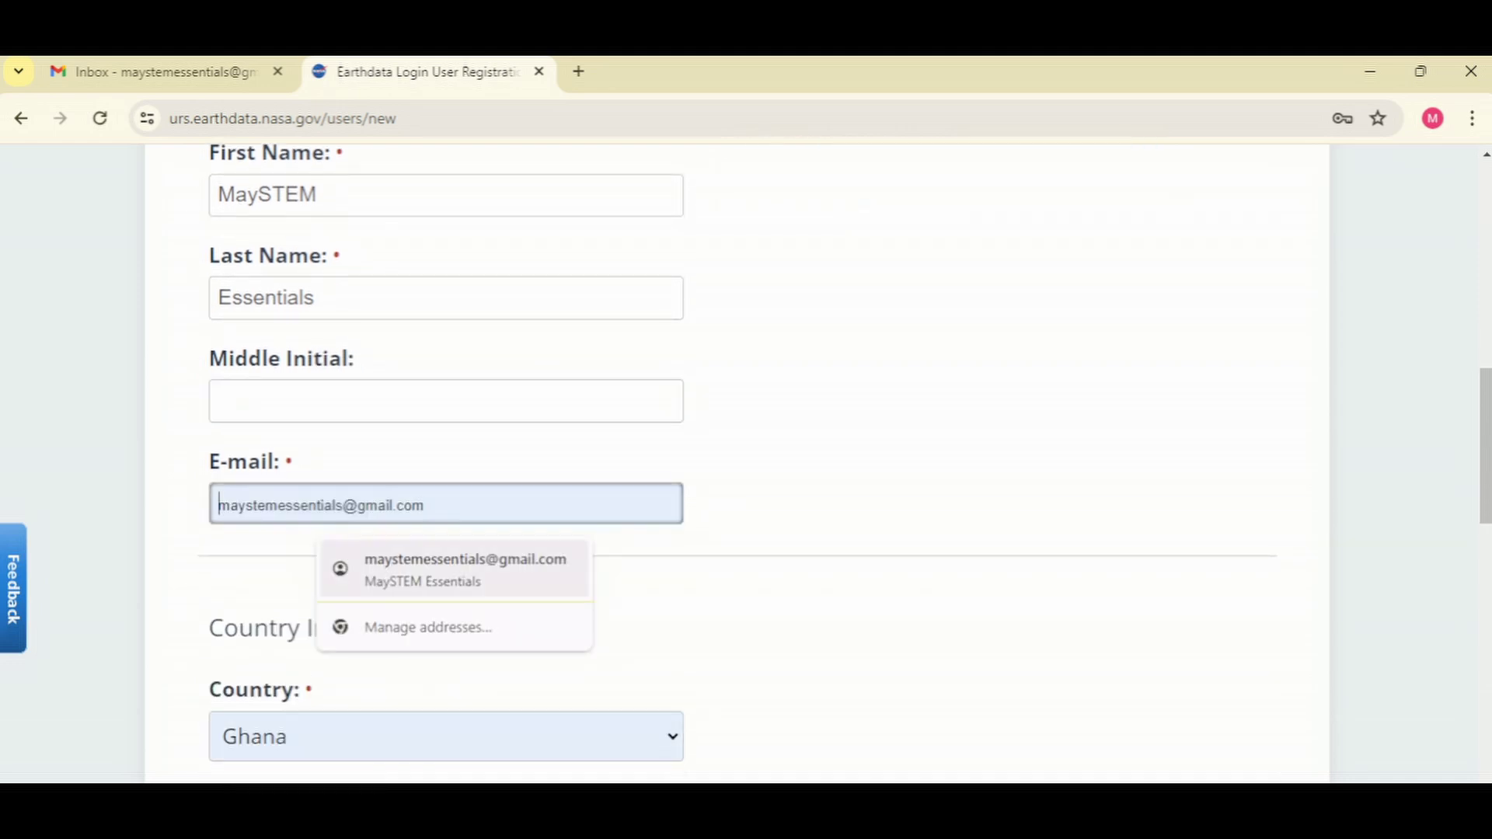
left_click(453, 568)
Set the Affiliation of the registration profile to Education
scroll(737, 464, "down", 3)
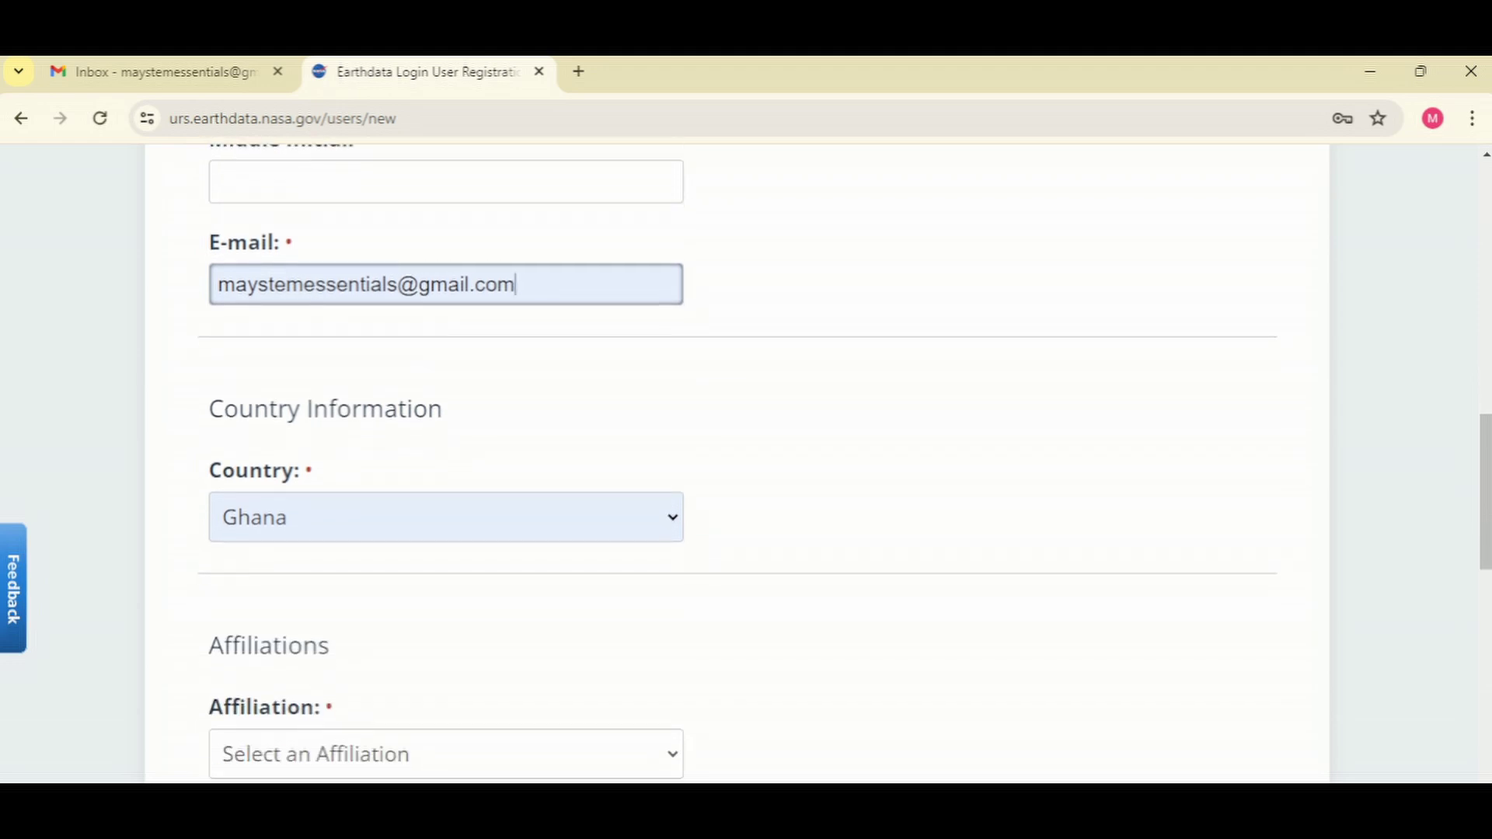
scroll(746, 467, "down", 2)
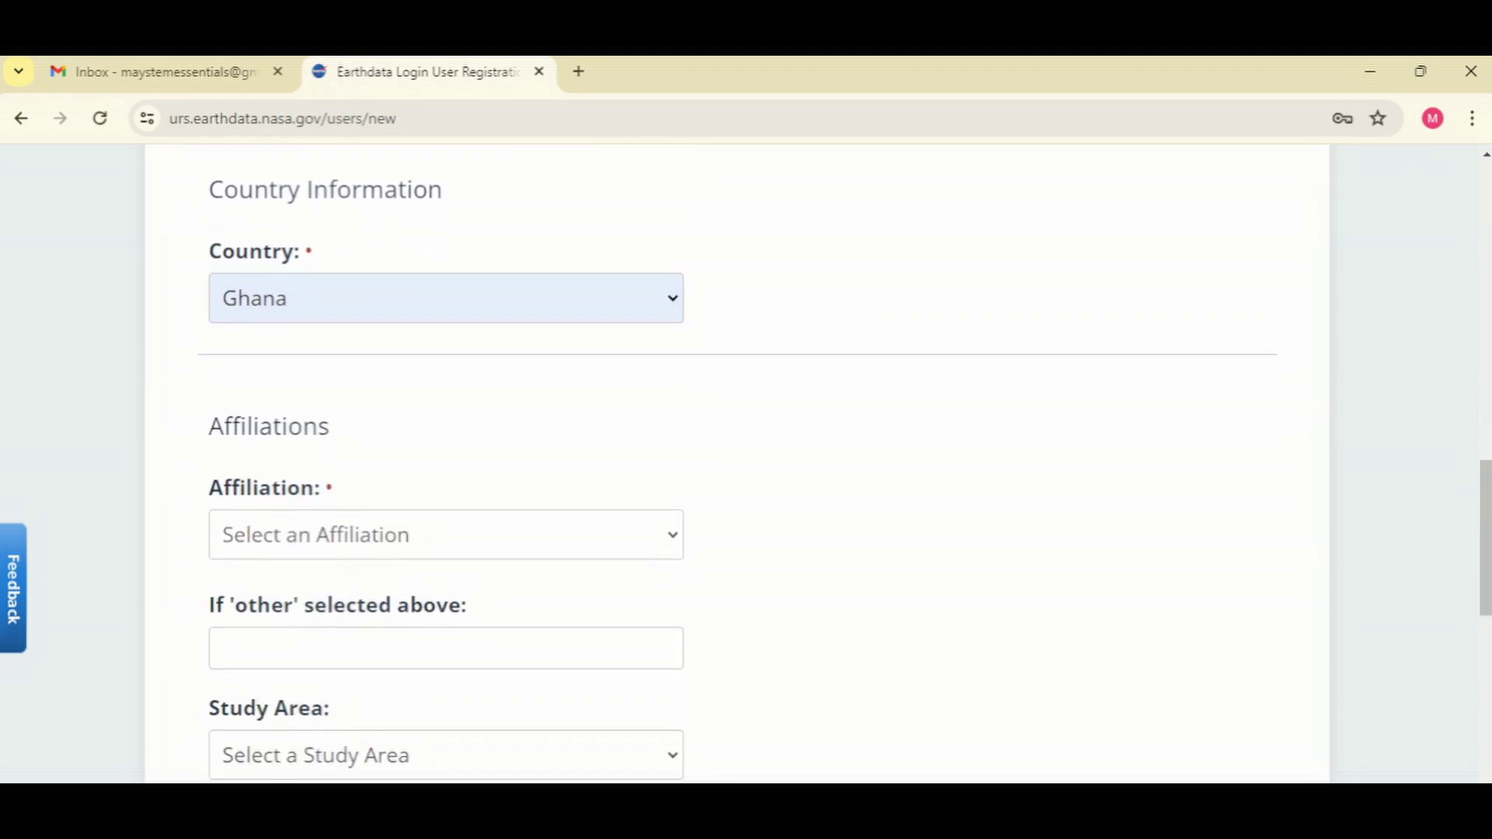
left_click(446, 534)
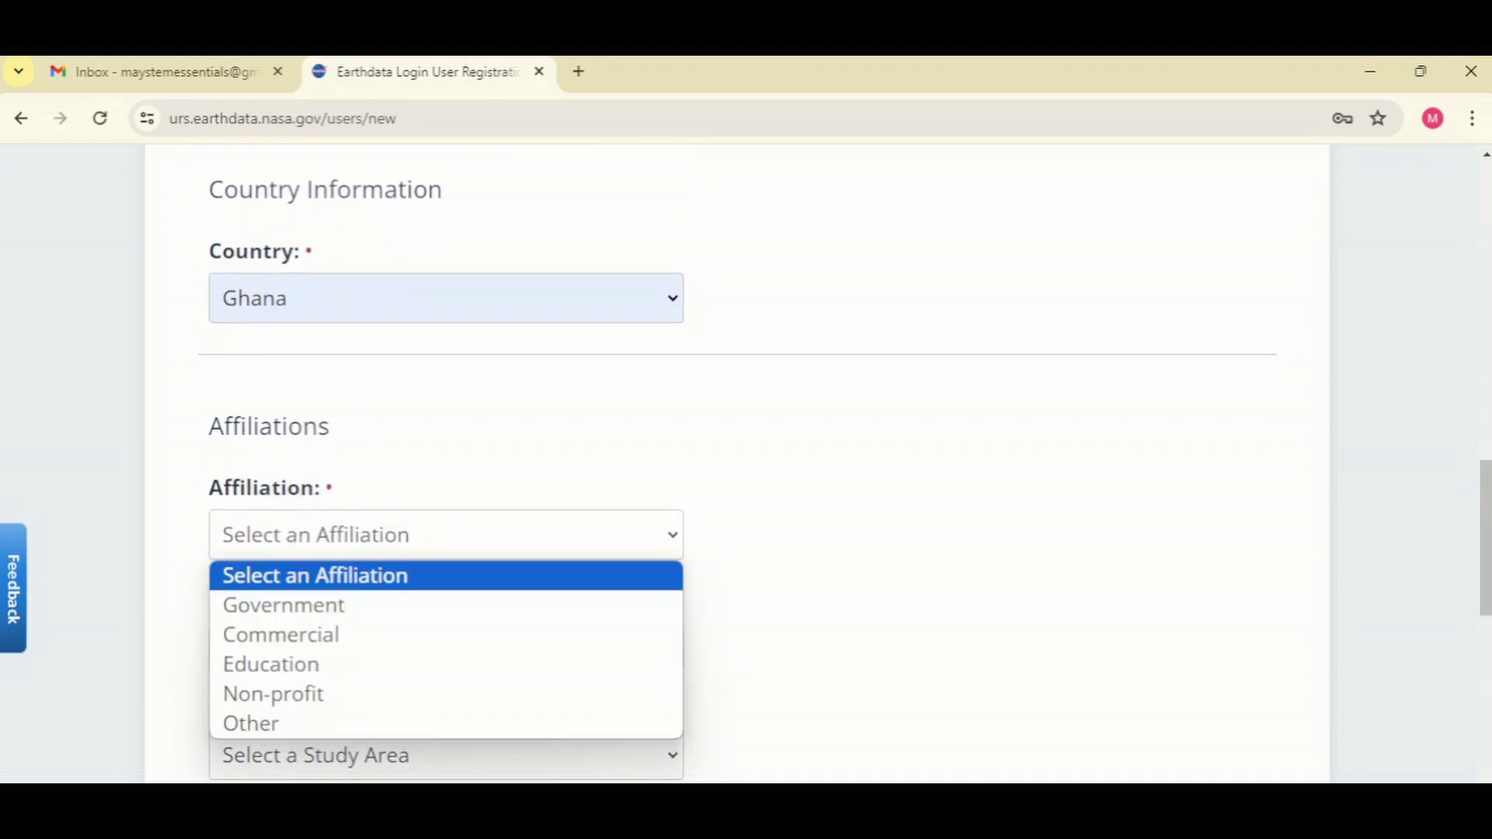
key("Down")
key("Down")
key("Down")
key("Down")
key("Down")
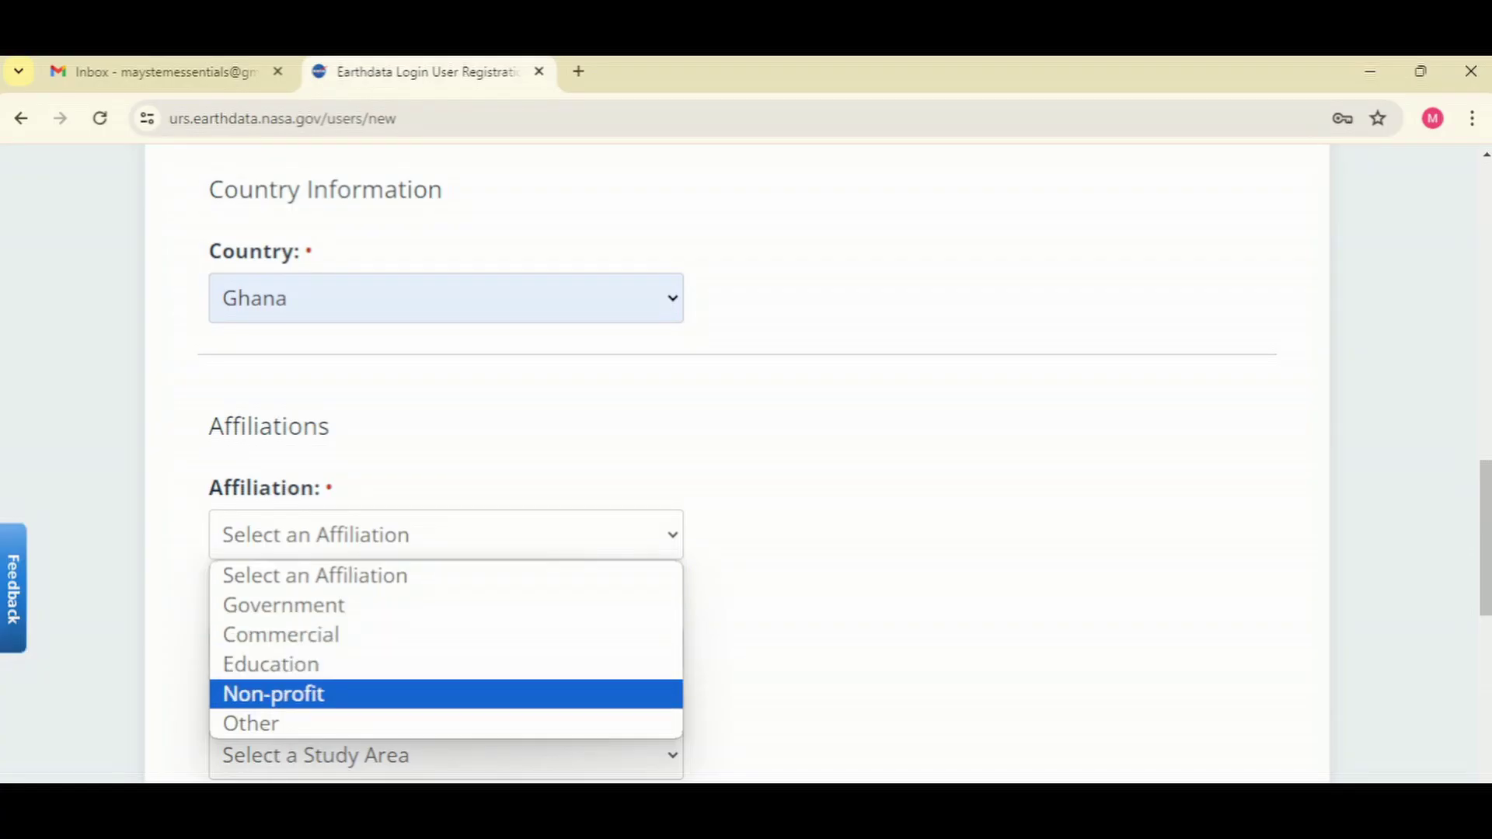
key("Up")
key("Up")
key("Return")
Set the Study Area under Affiliations to Clouds
scroll(746, 466, "down", 3)
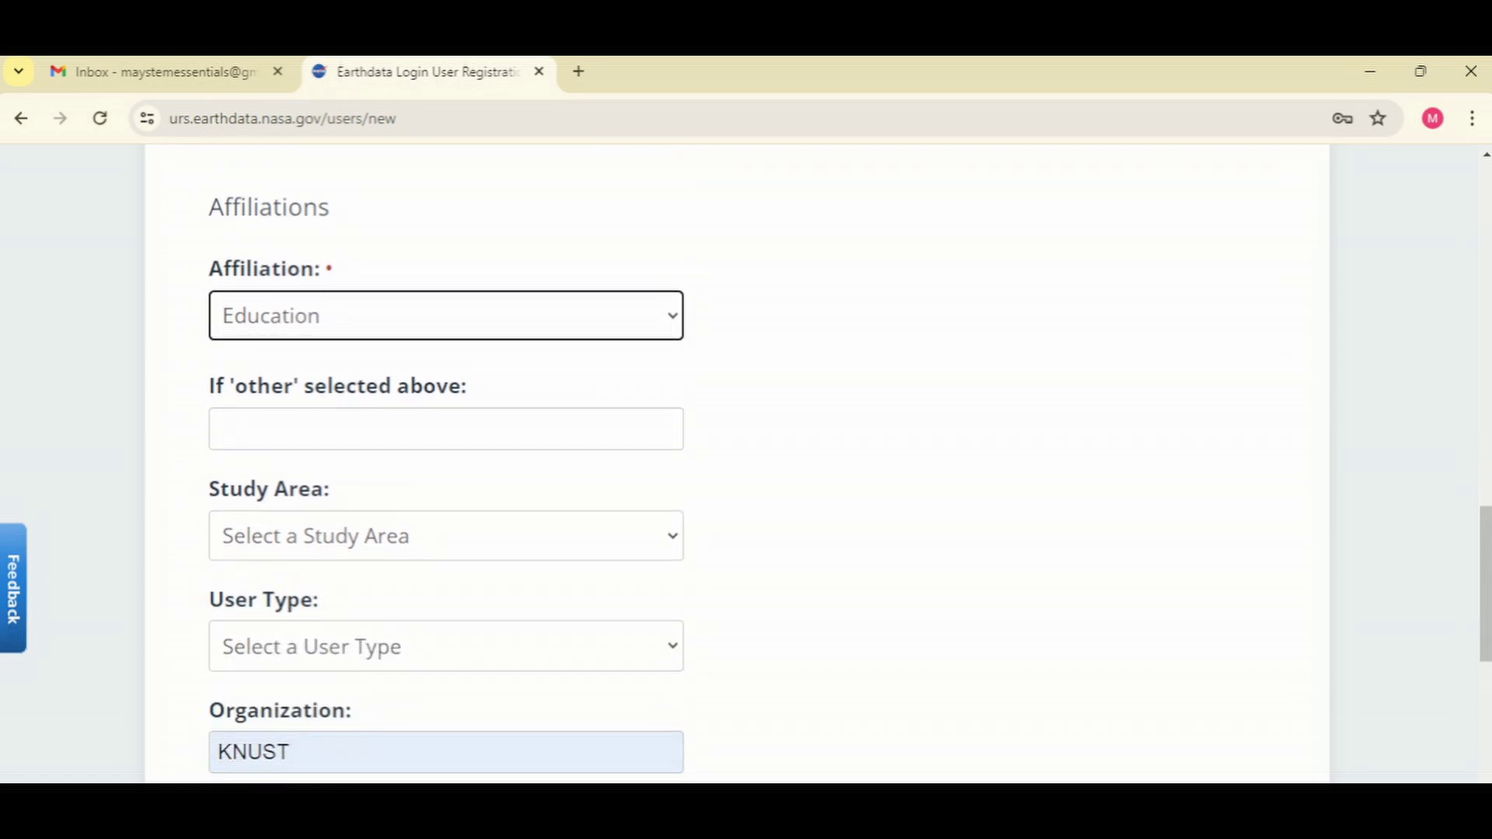
left_click(445, 535)
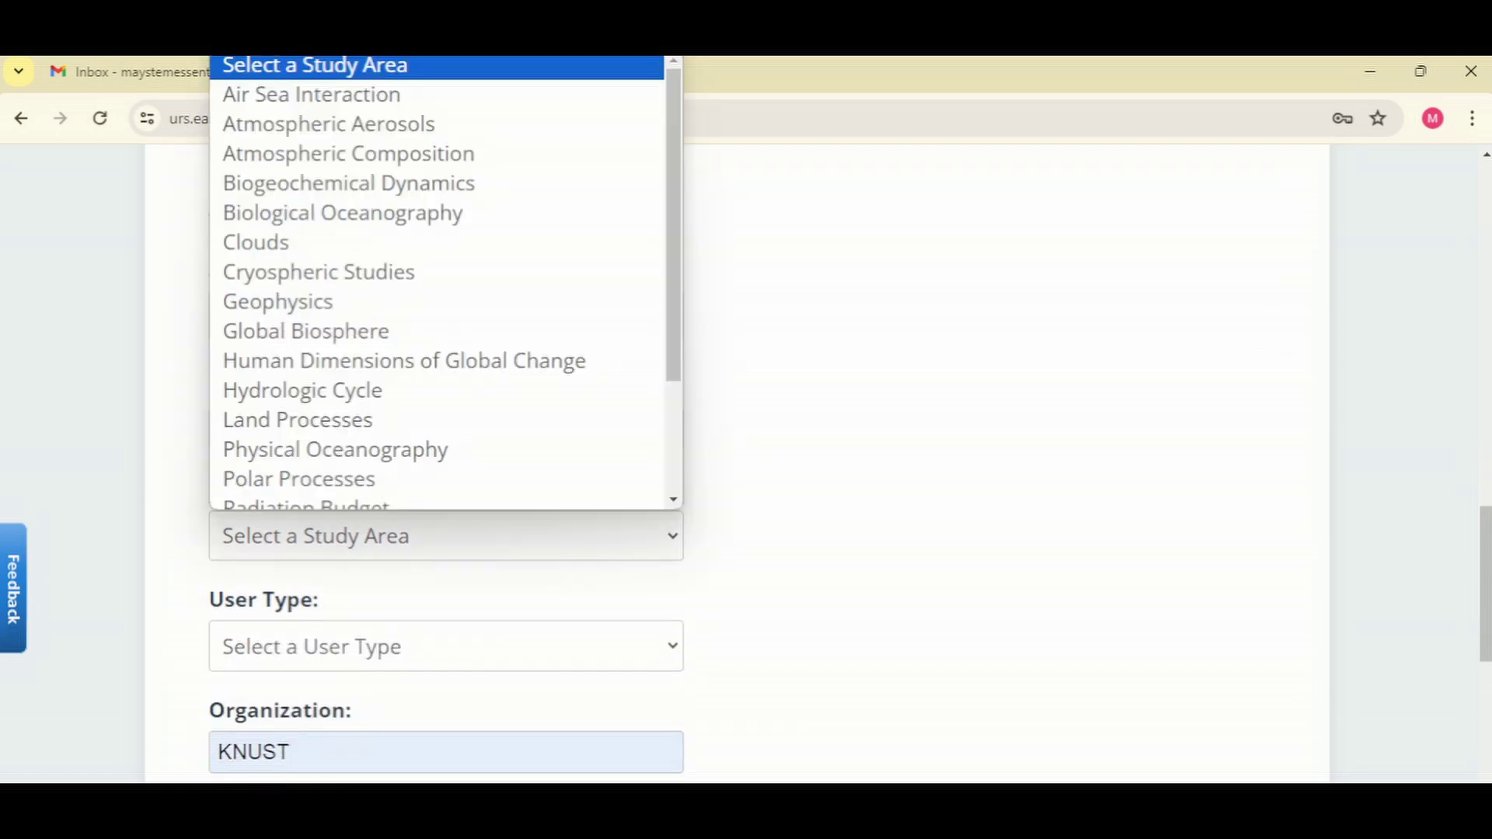
scroll(445, 282, "down", 1)
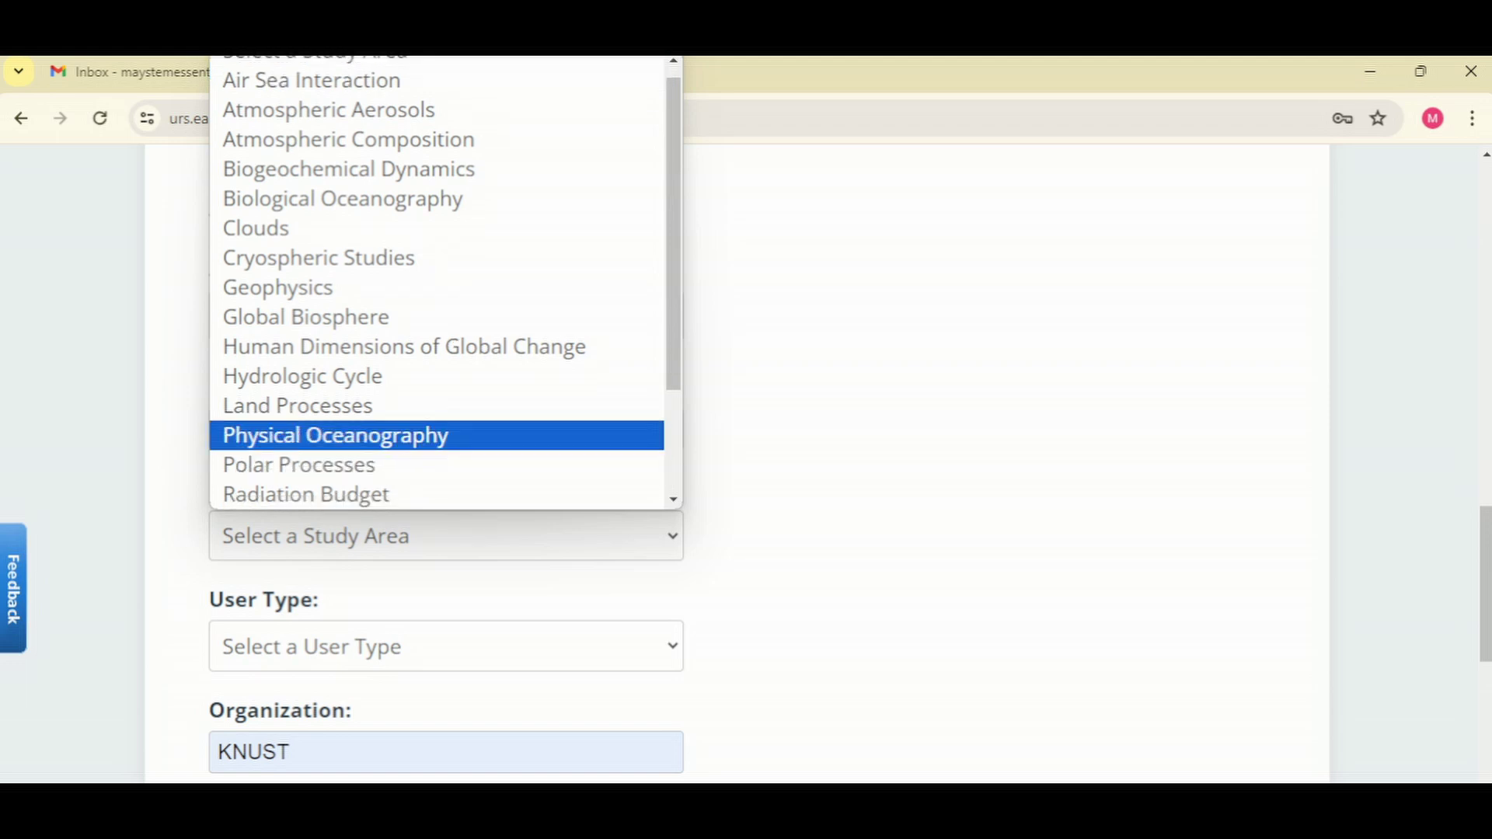
scroll(334, 241, "up", 1)
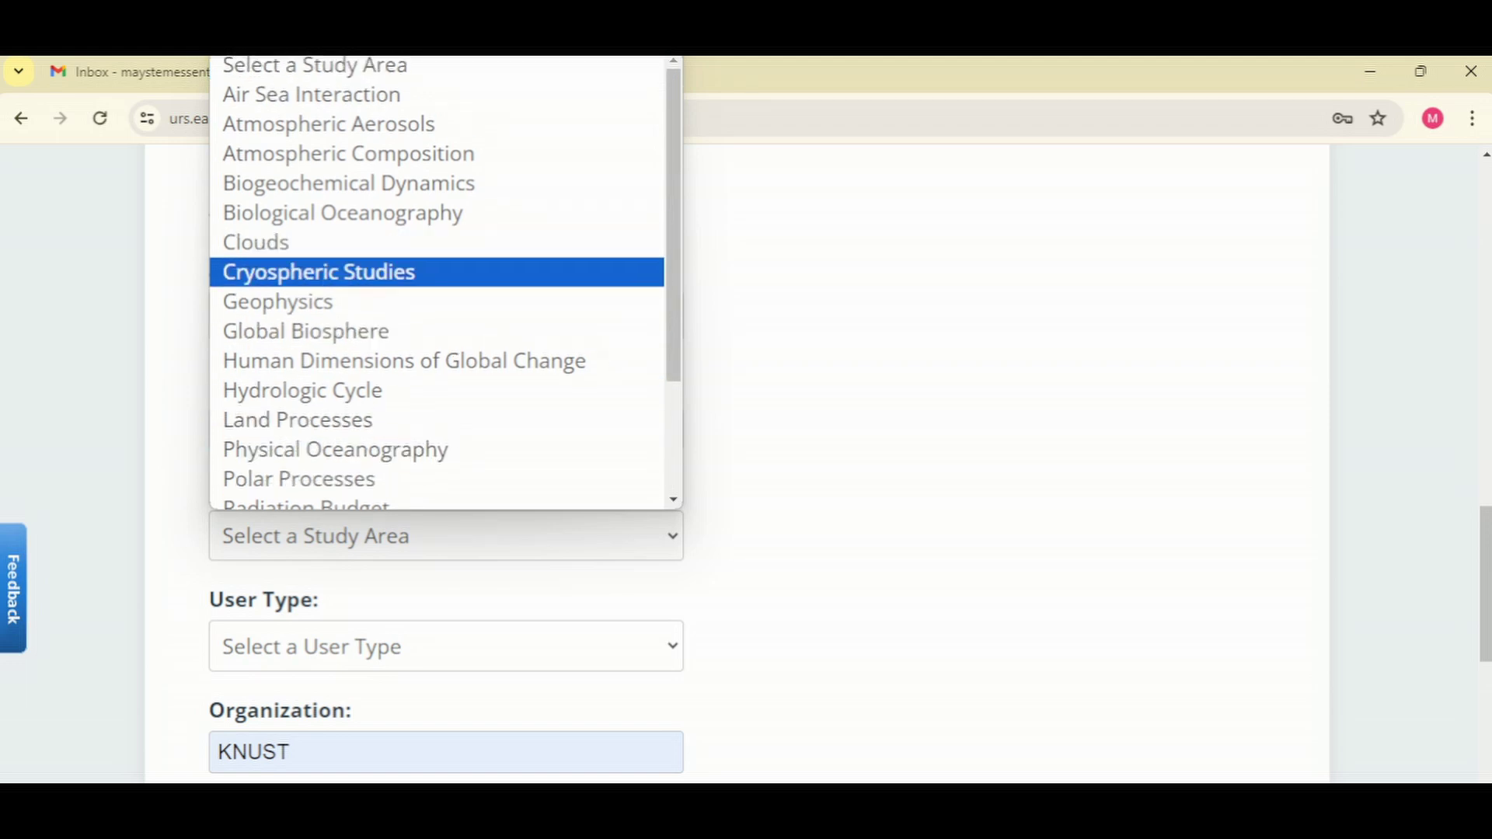
scroll(334, 226, "down", 2)
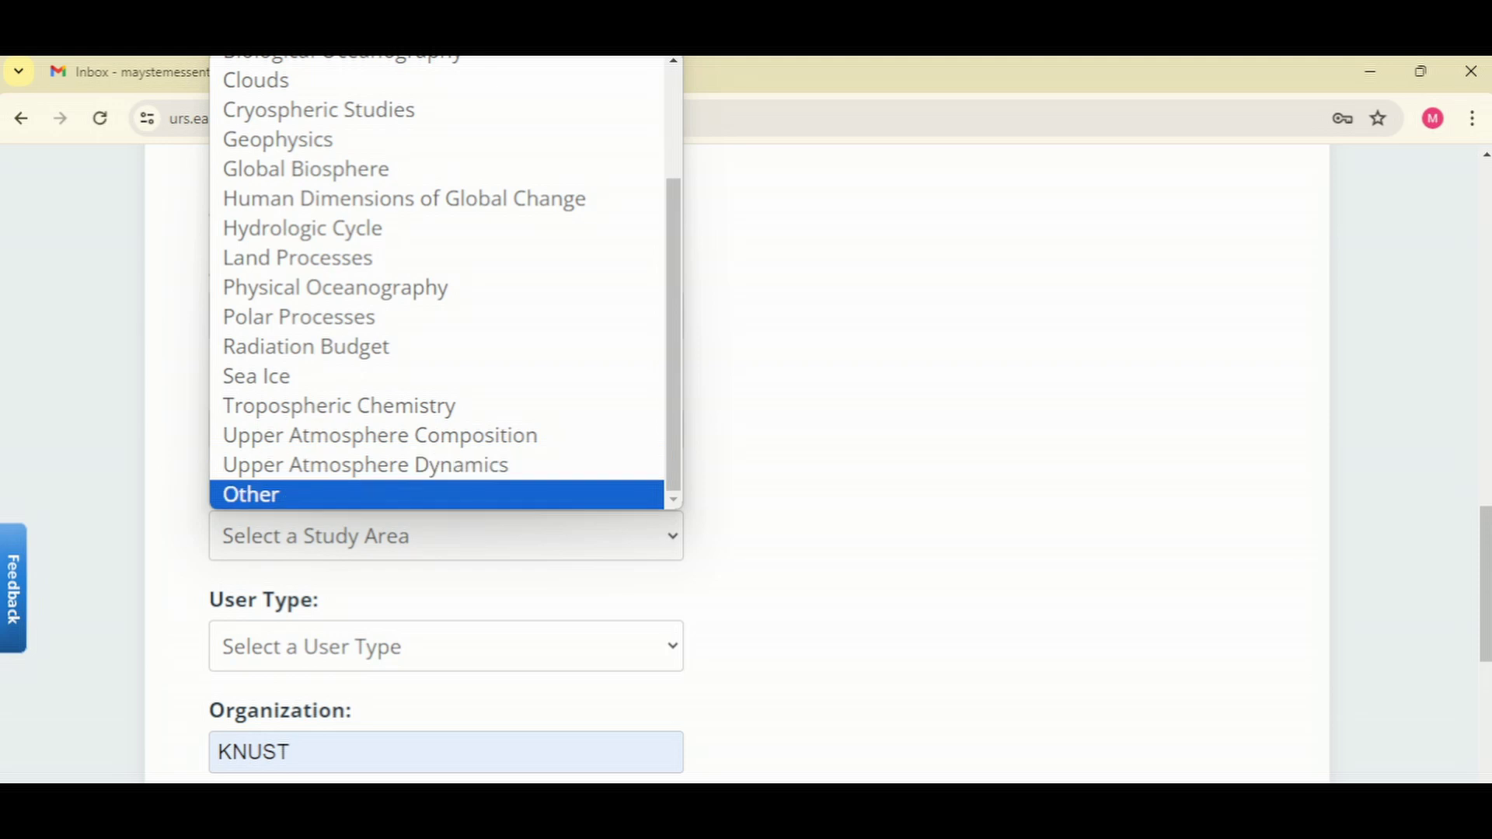
scroll(334, 365, "up", 3)
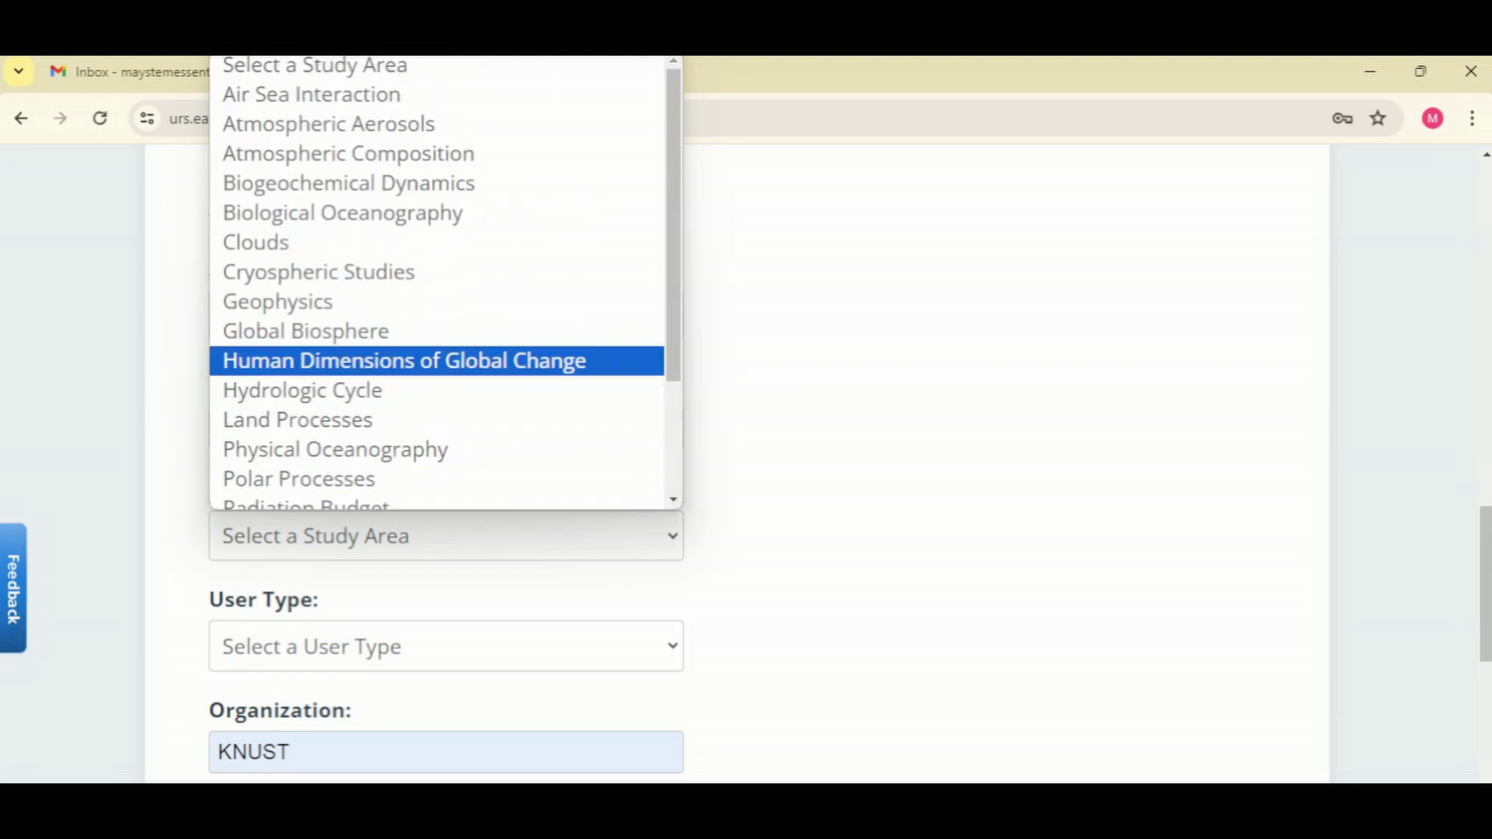
key("Down")
key("Down")
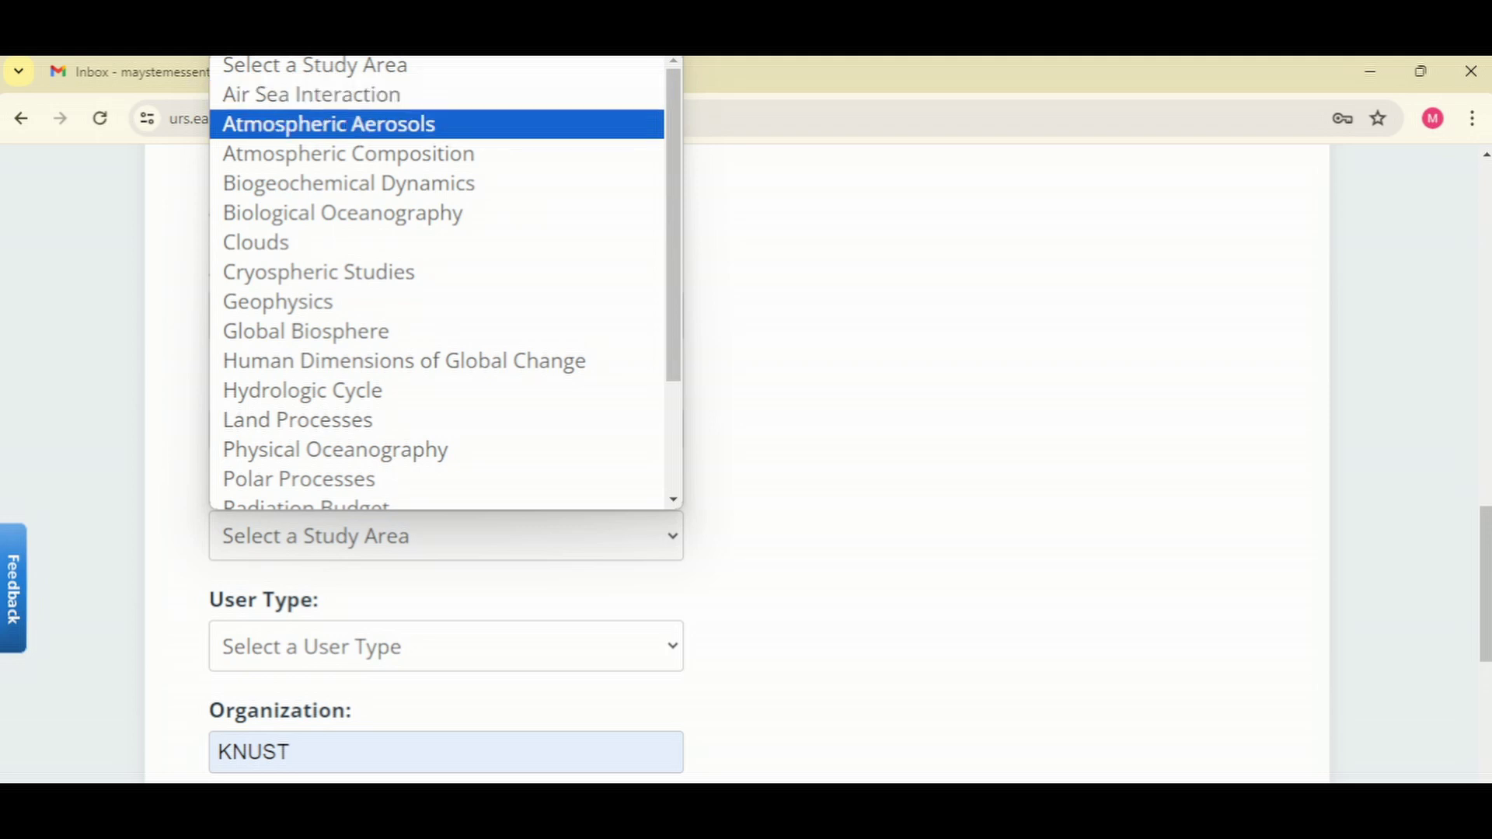
key("Down")
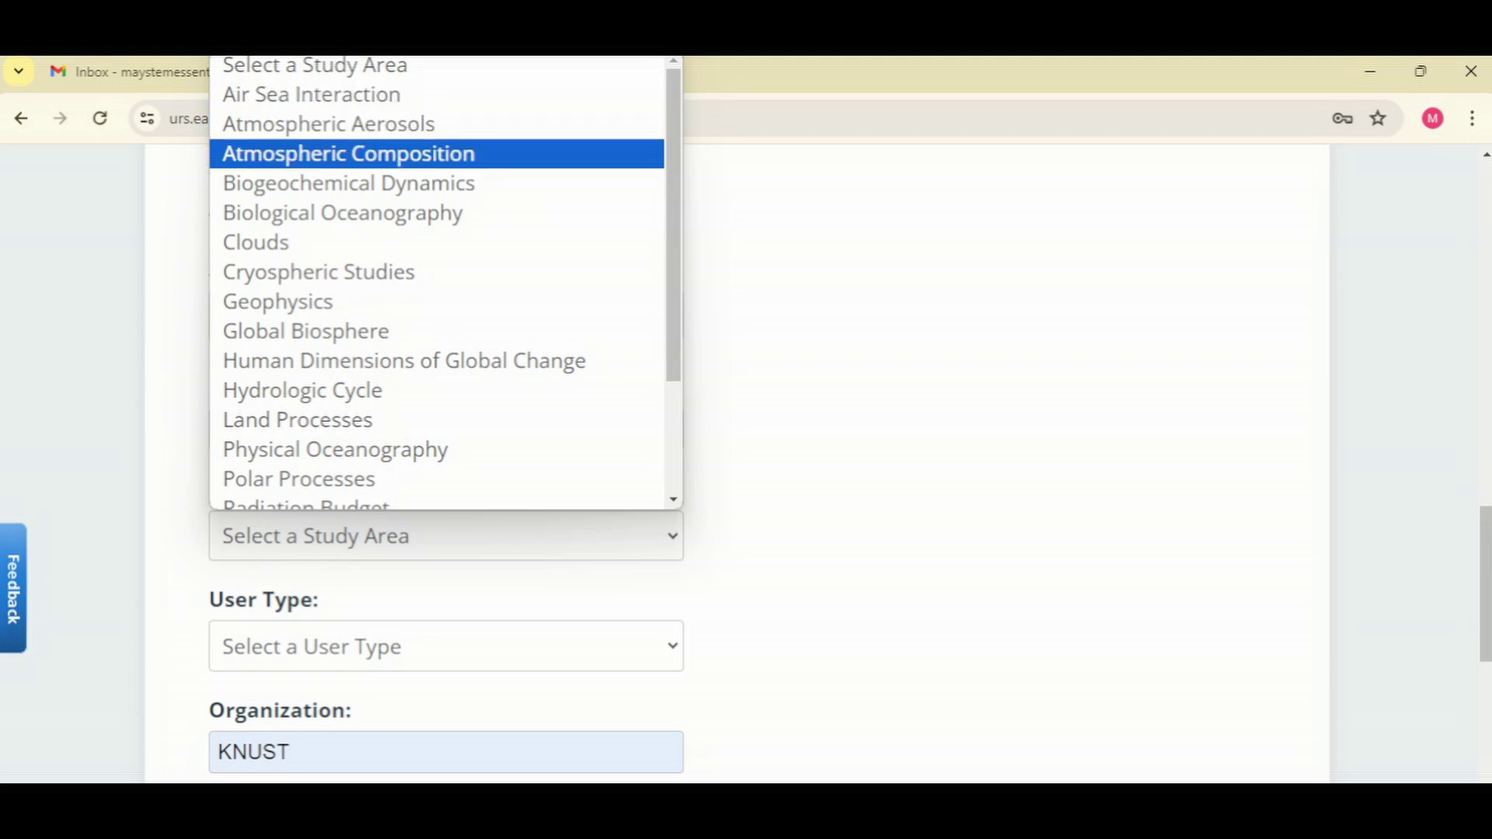
key("Down")
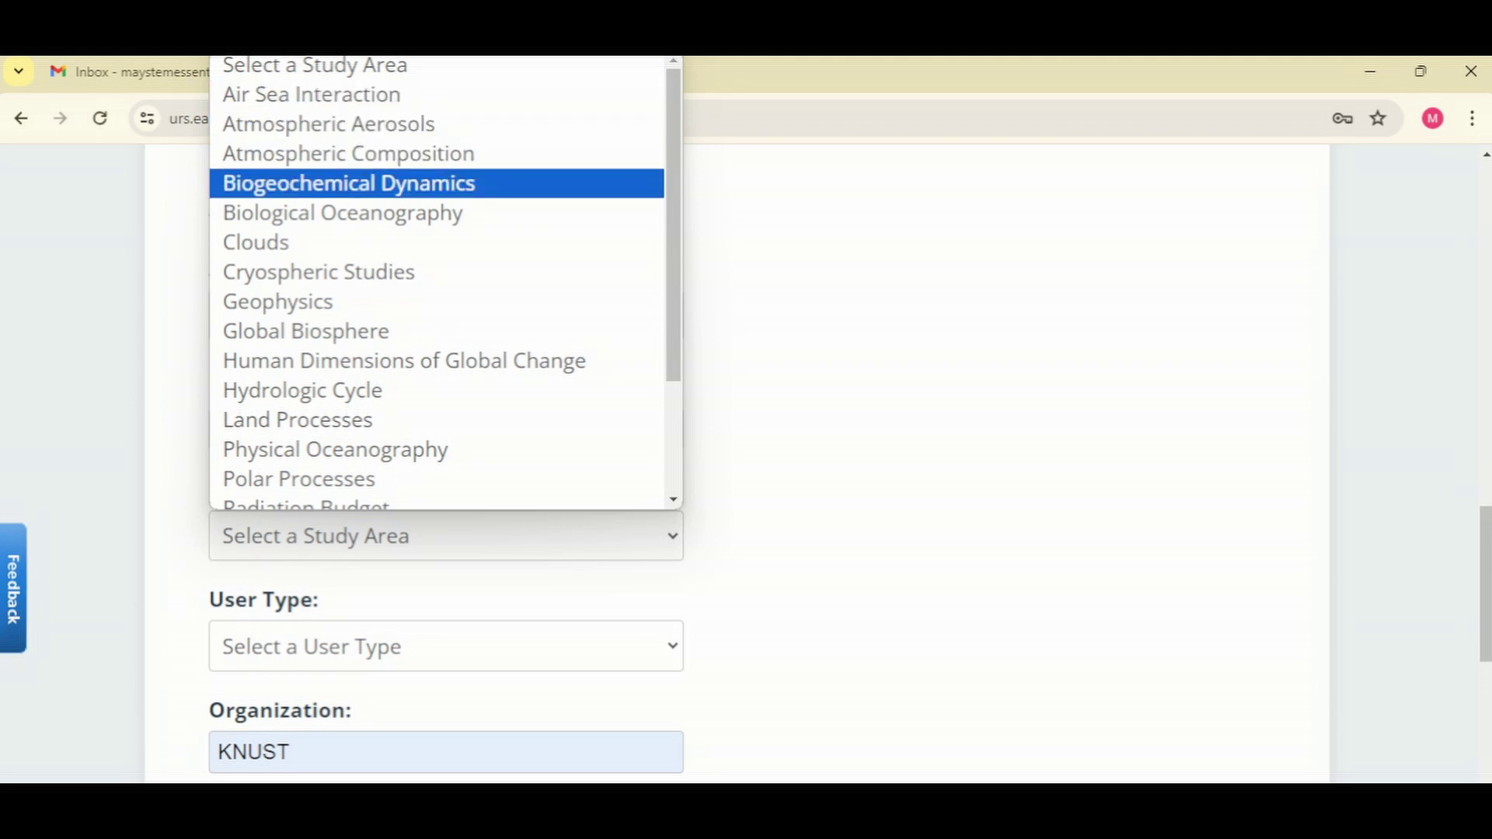
key("Down")
key("Down")
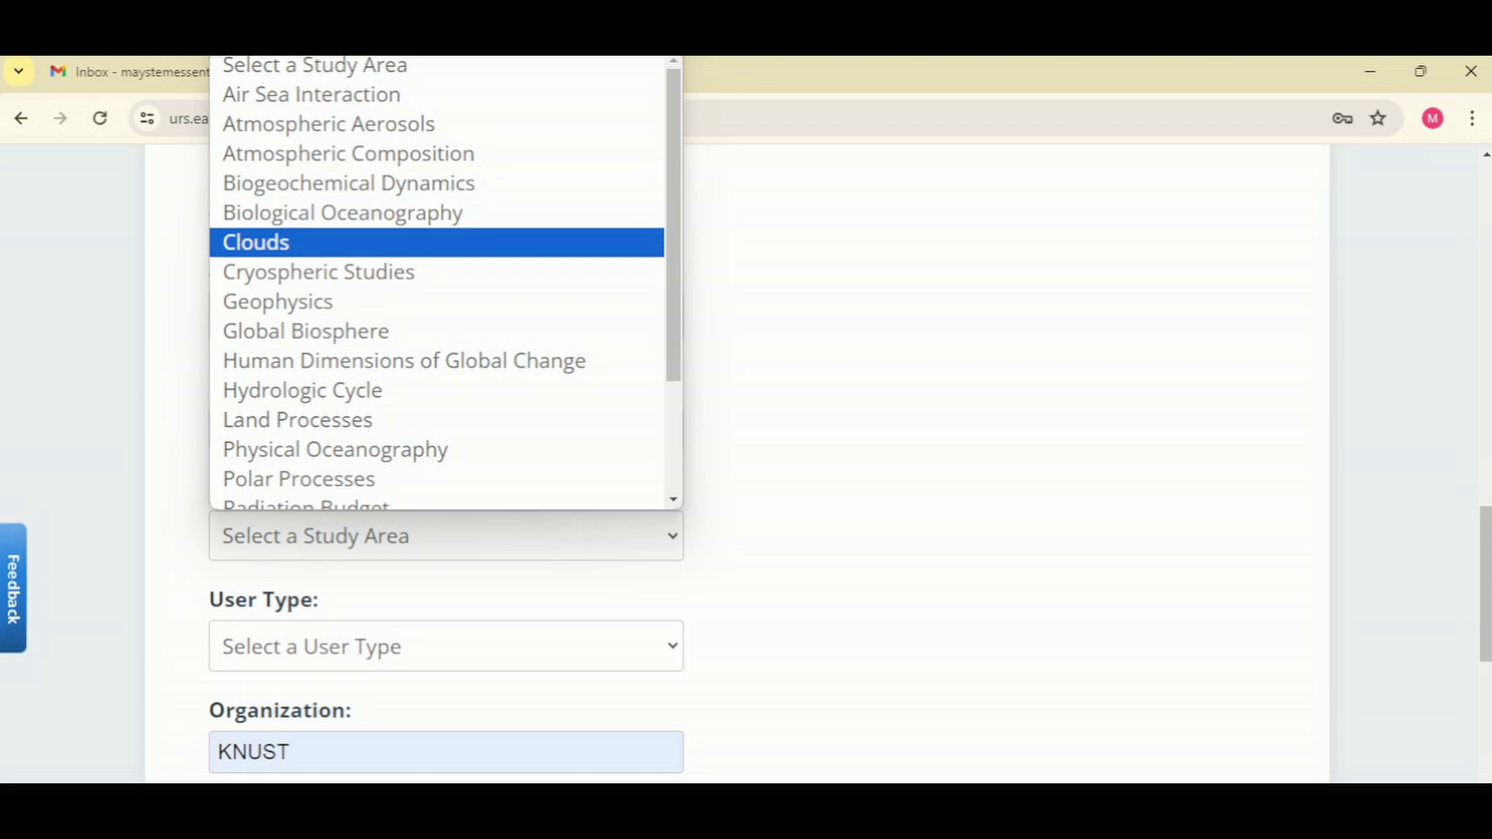
key("Return")
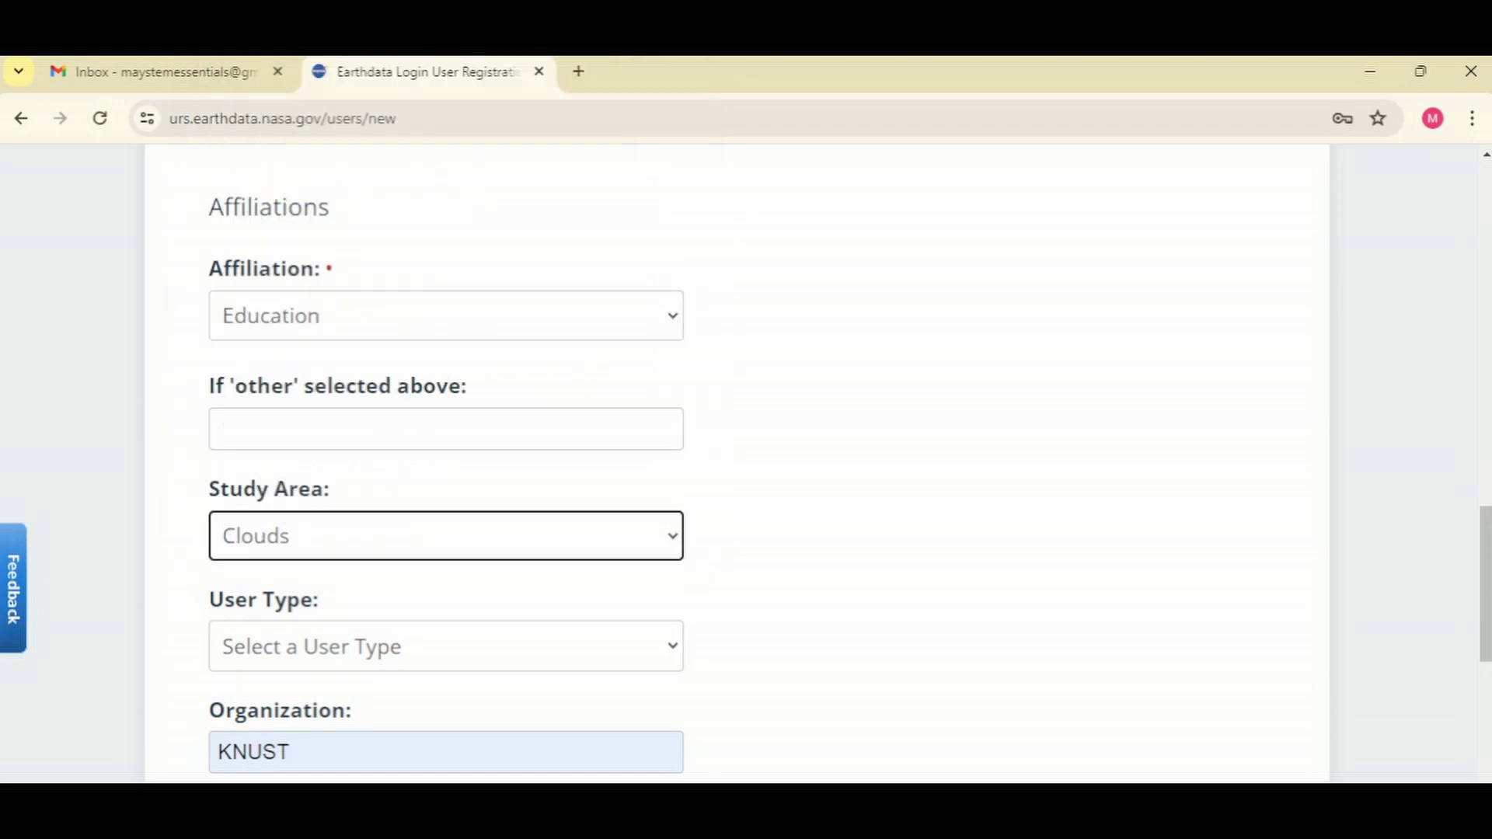
Set the User Type under Affiliations to Public User
scroll(737, 463, "down", 3)
left_click(446, 426)
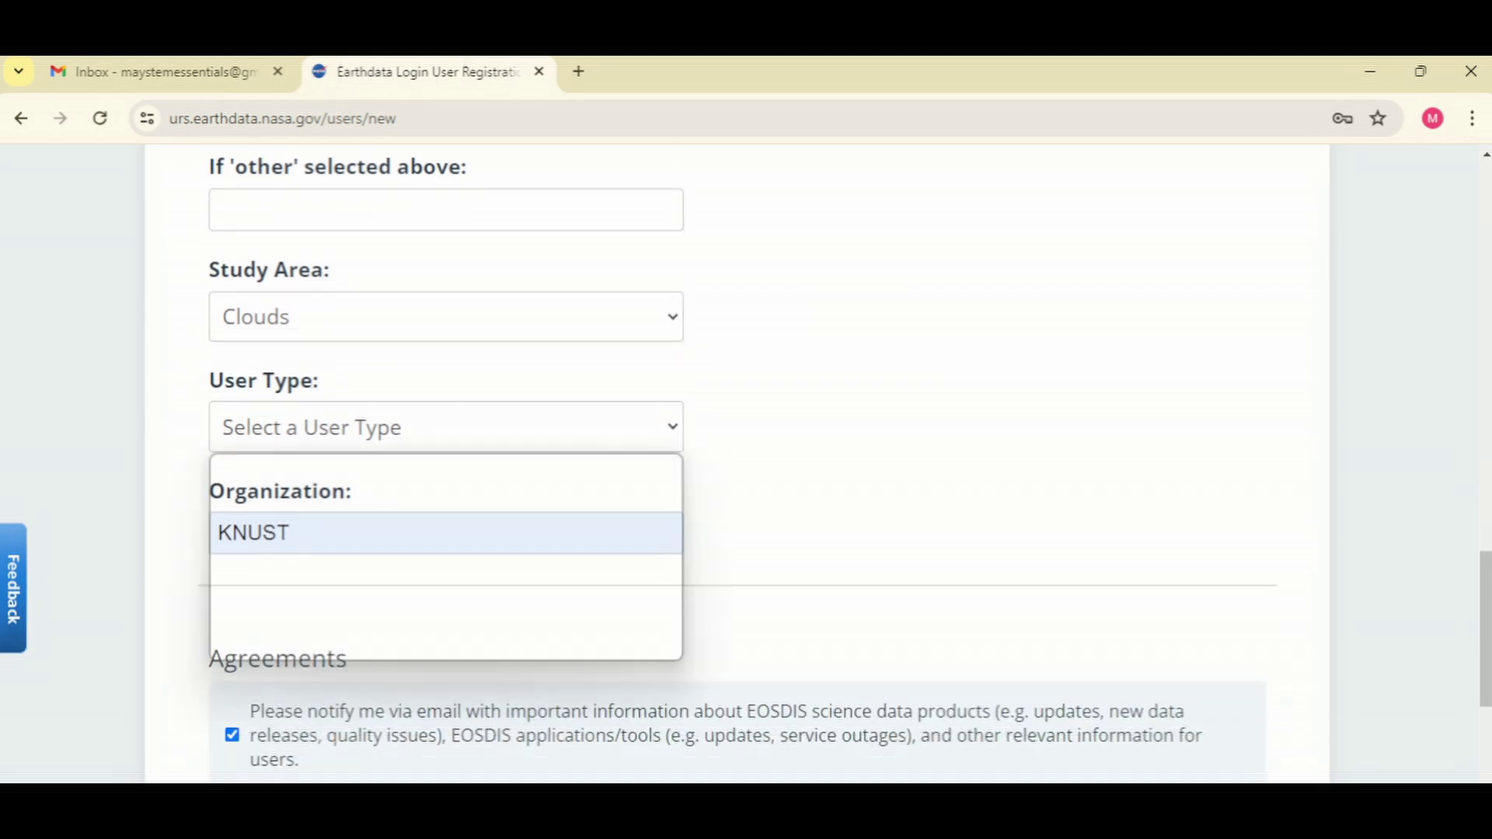
key("Down")
key("Down")
key("Down")
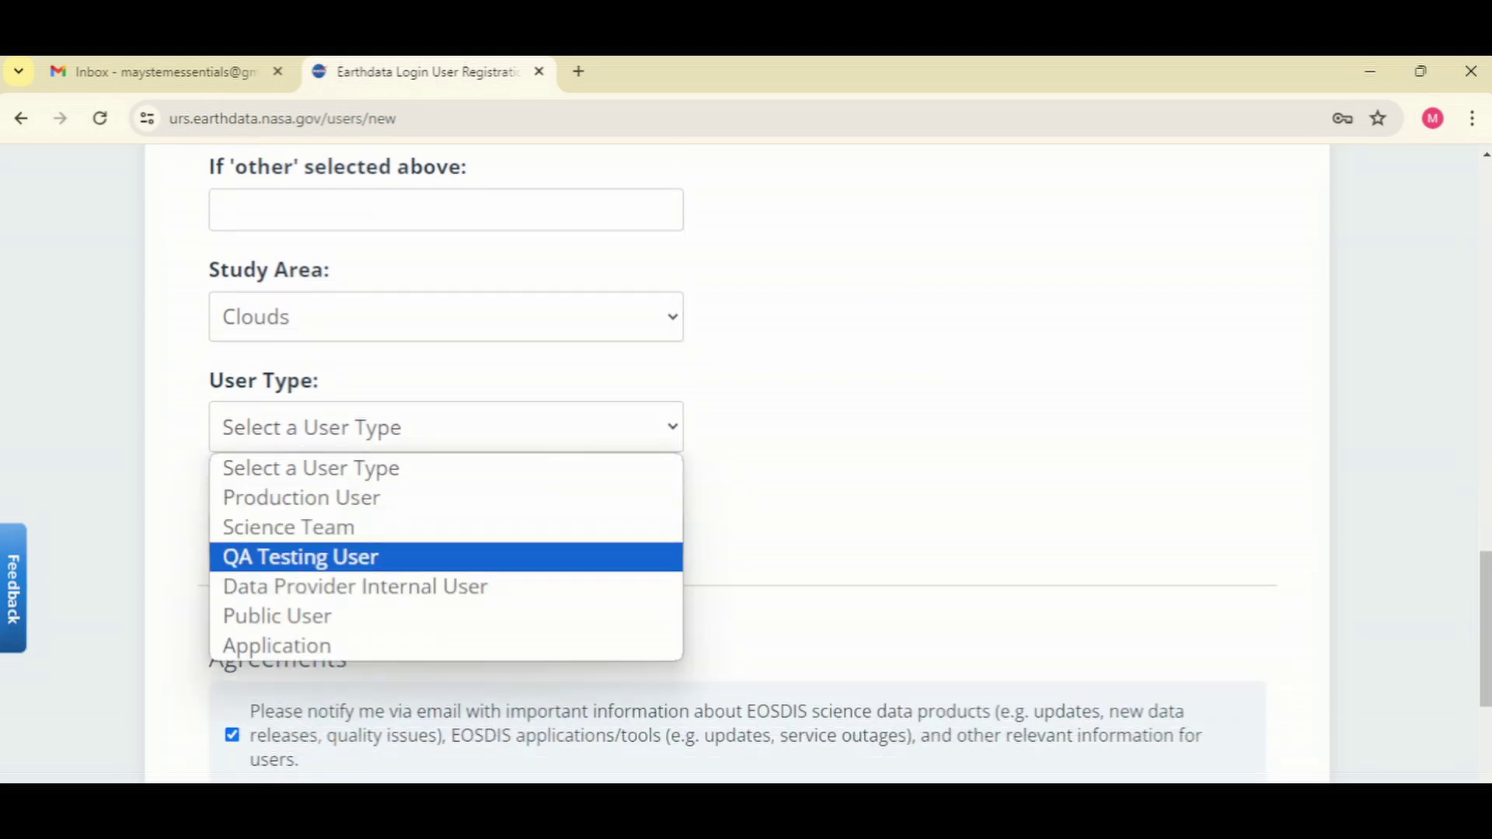
key("Up")
key("Up")
key("Down")
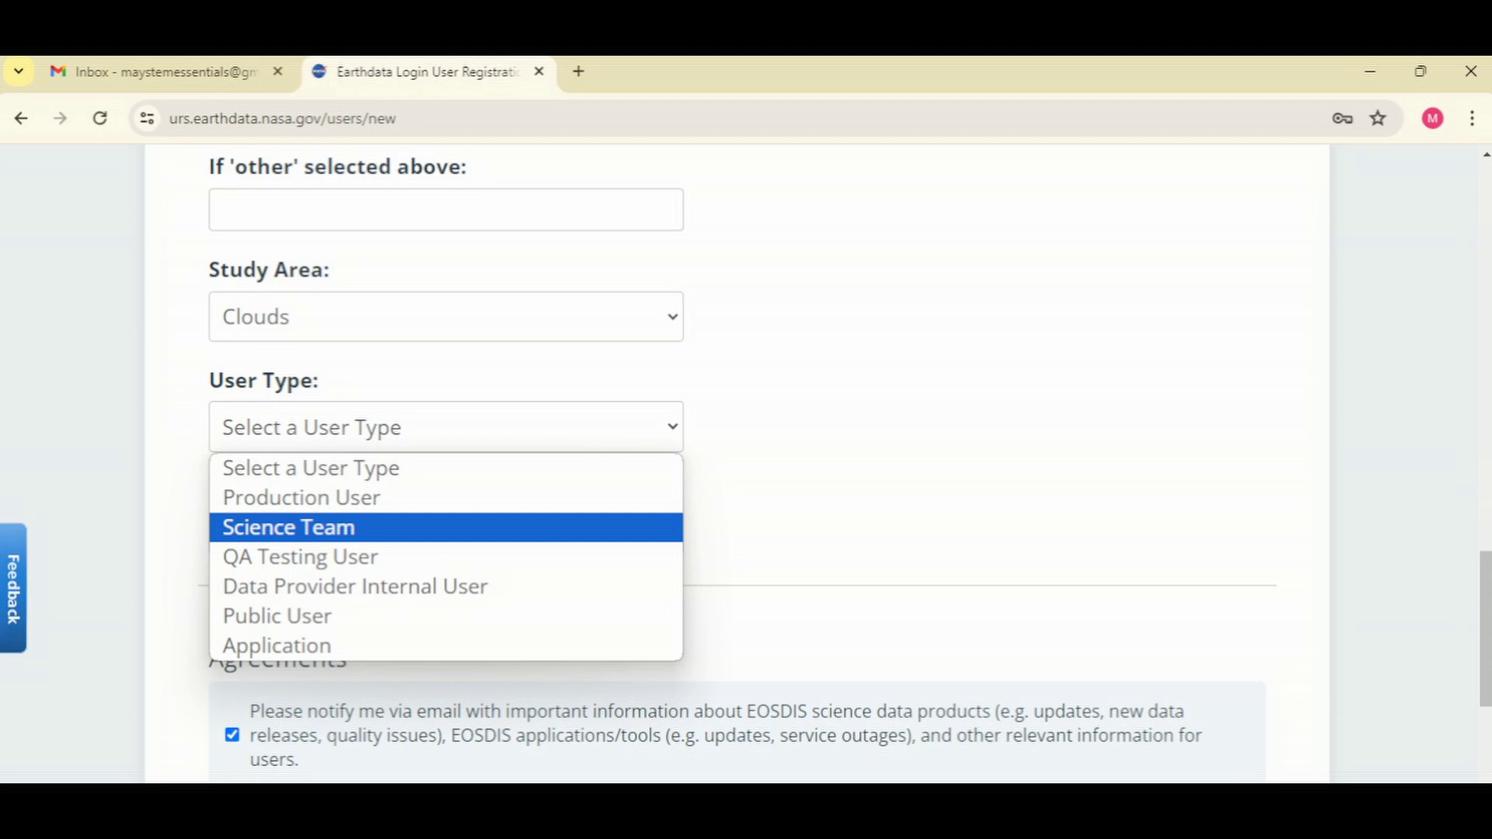
key("Down")
key("Down")
key("Down")
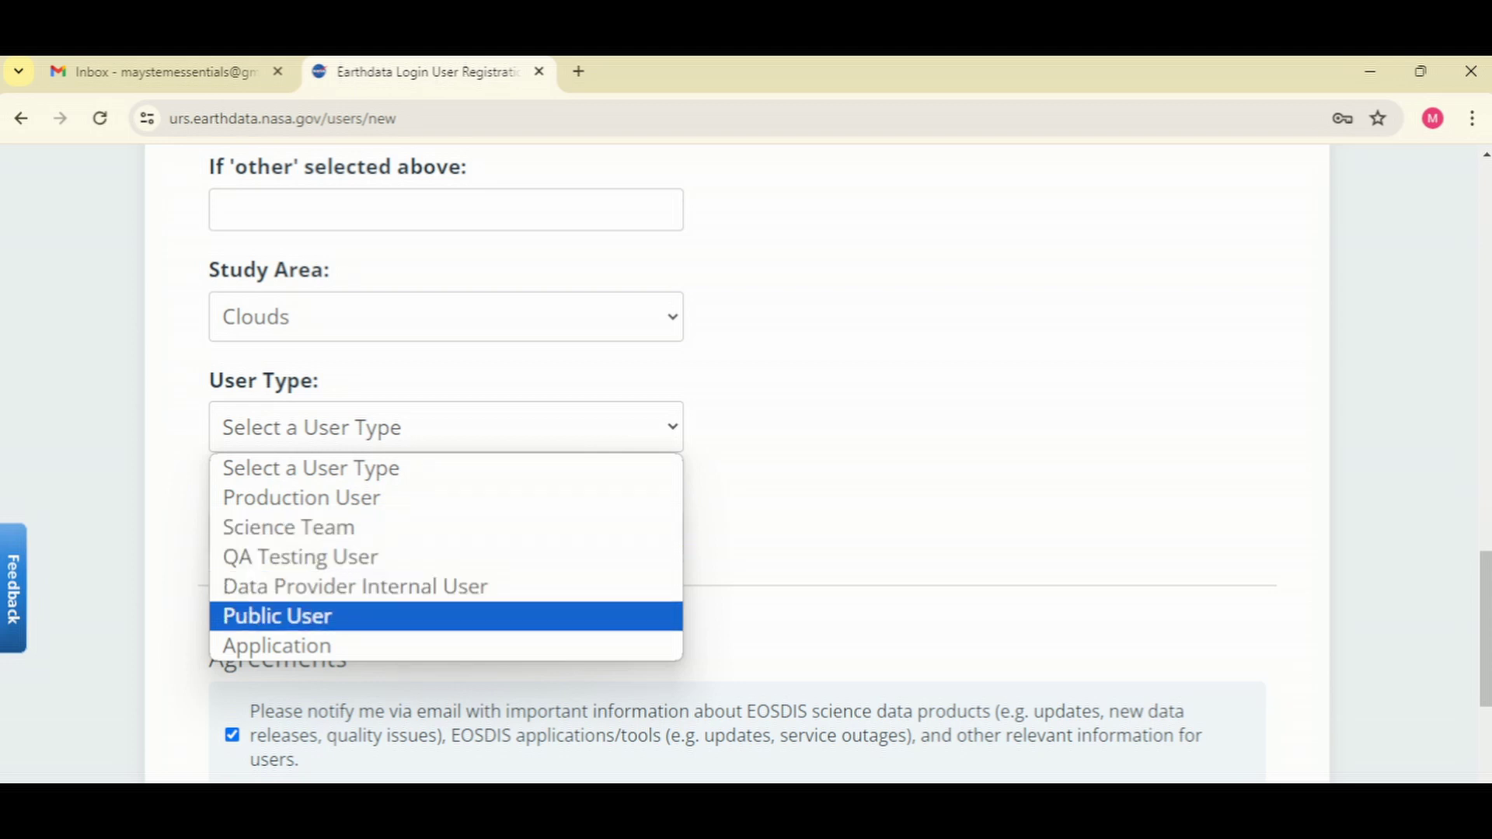
key("Down")
key("Up")
key("Return")
Keep the EOSDIS e-mail notification agreement checked and complete the "I'm not a robot" verification
scroll(736, 462, "down", 3)
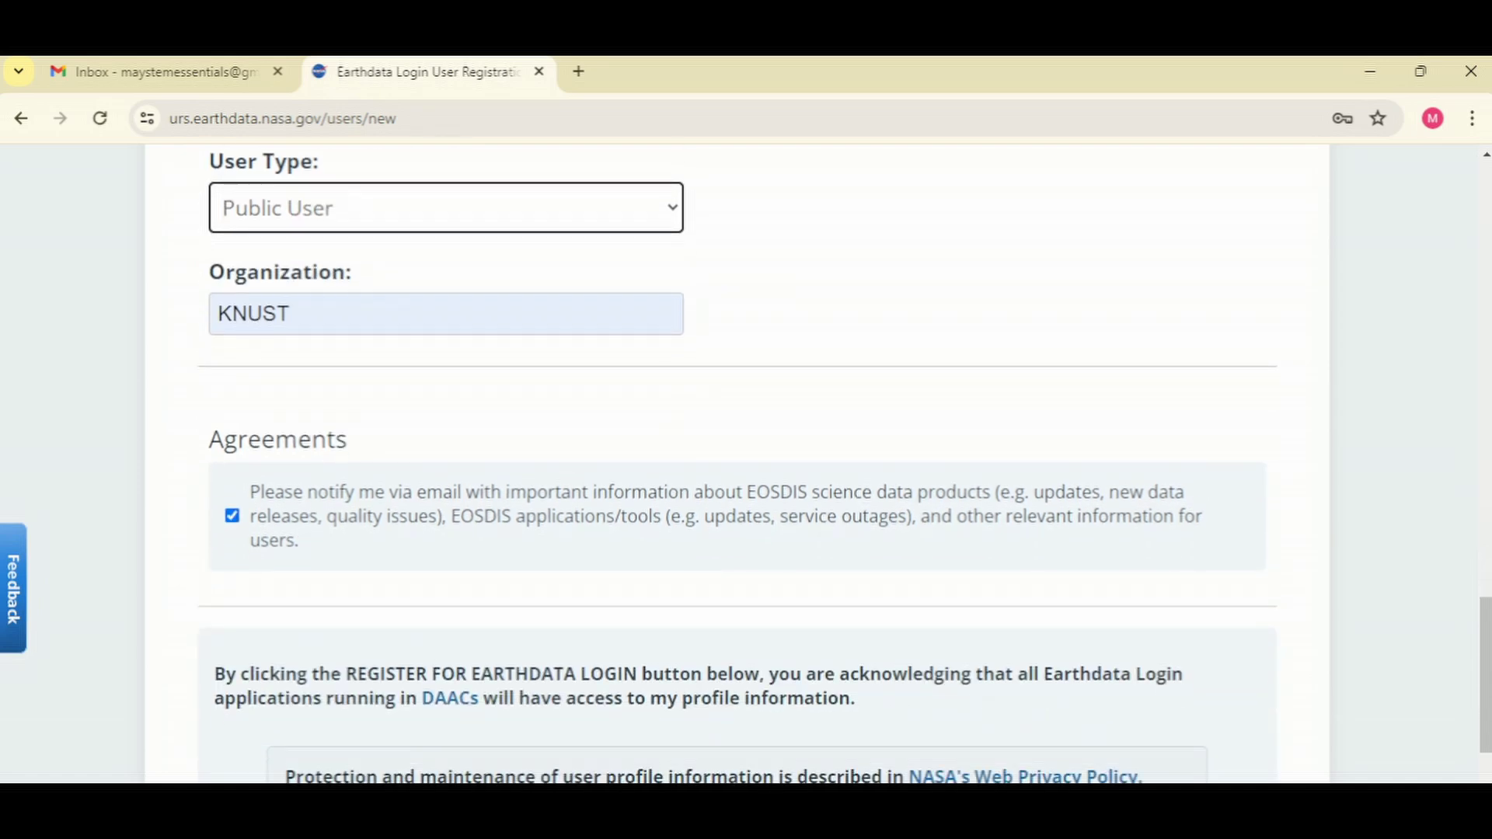
scroll(737, 462, "down", 6)
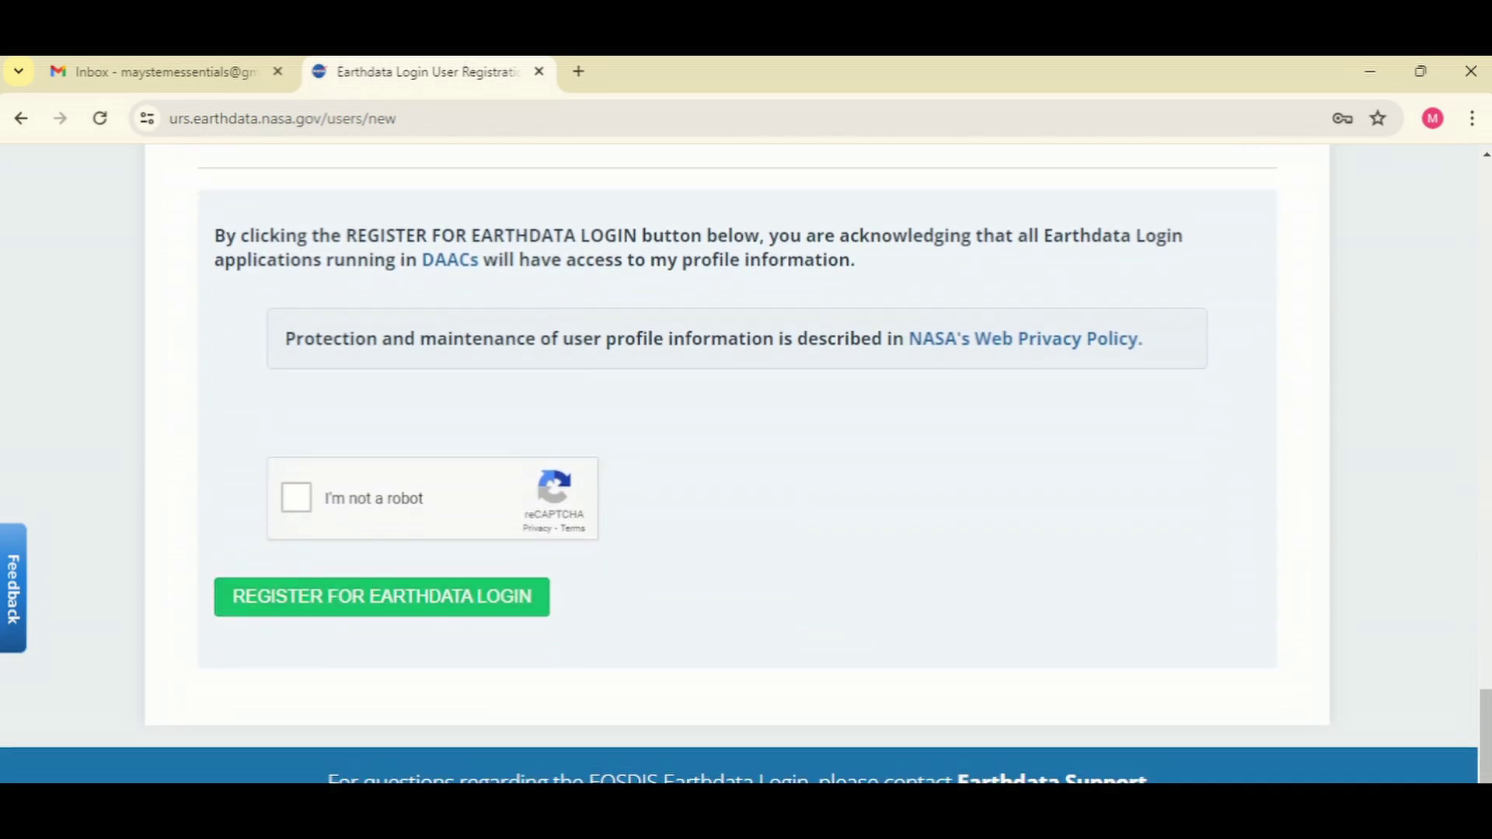
scroll(737, 462, "up", 3)
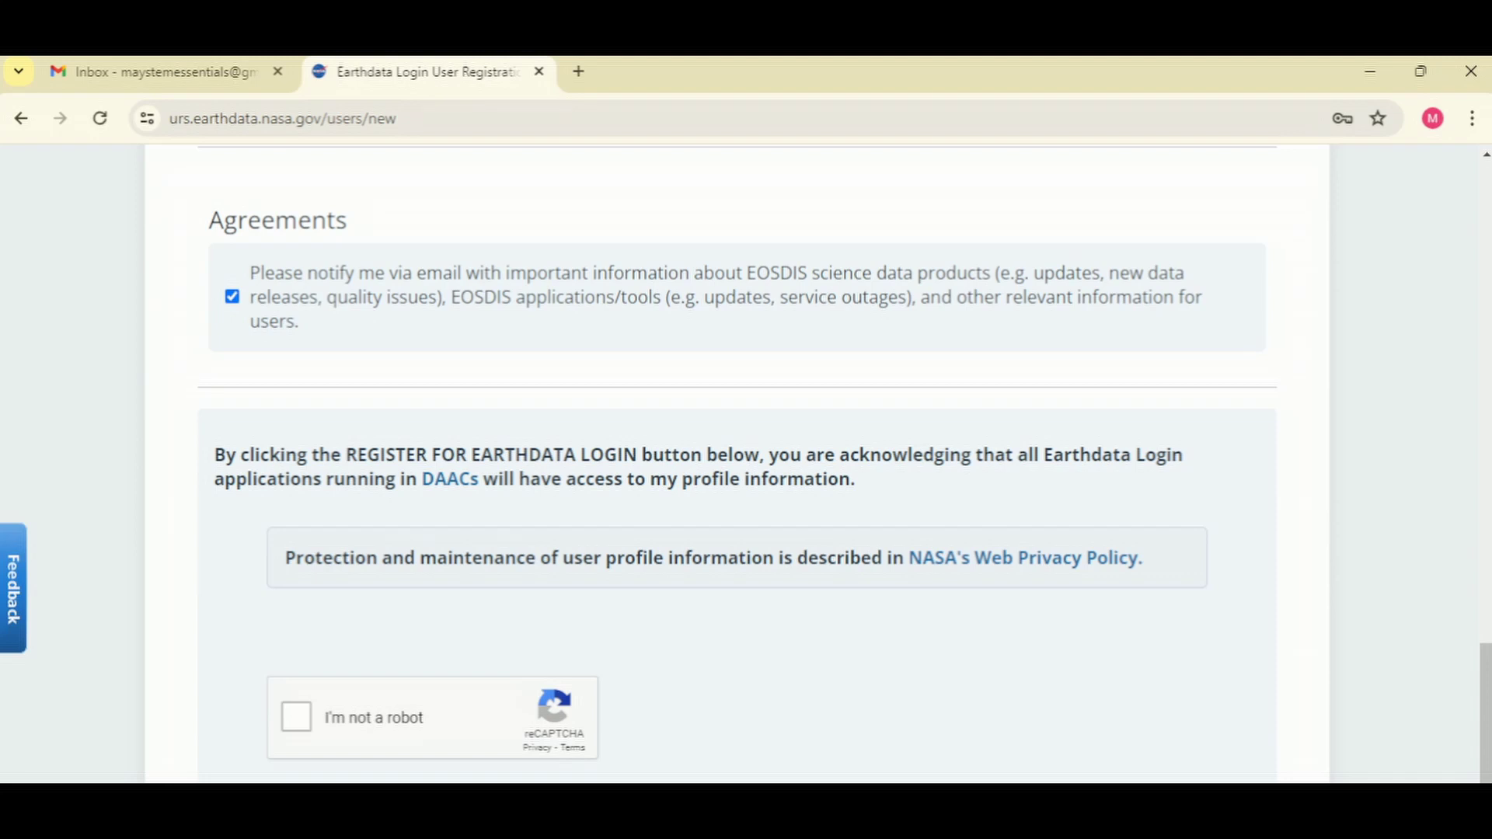
scroll(736, 462, "down", 1)
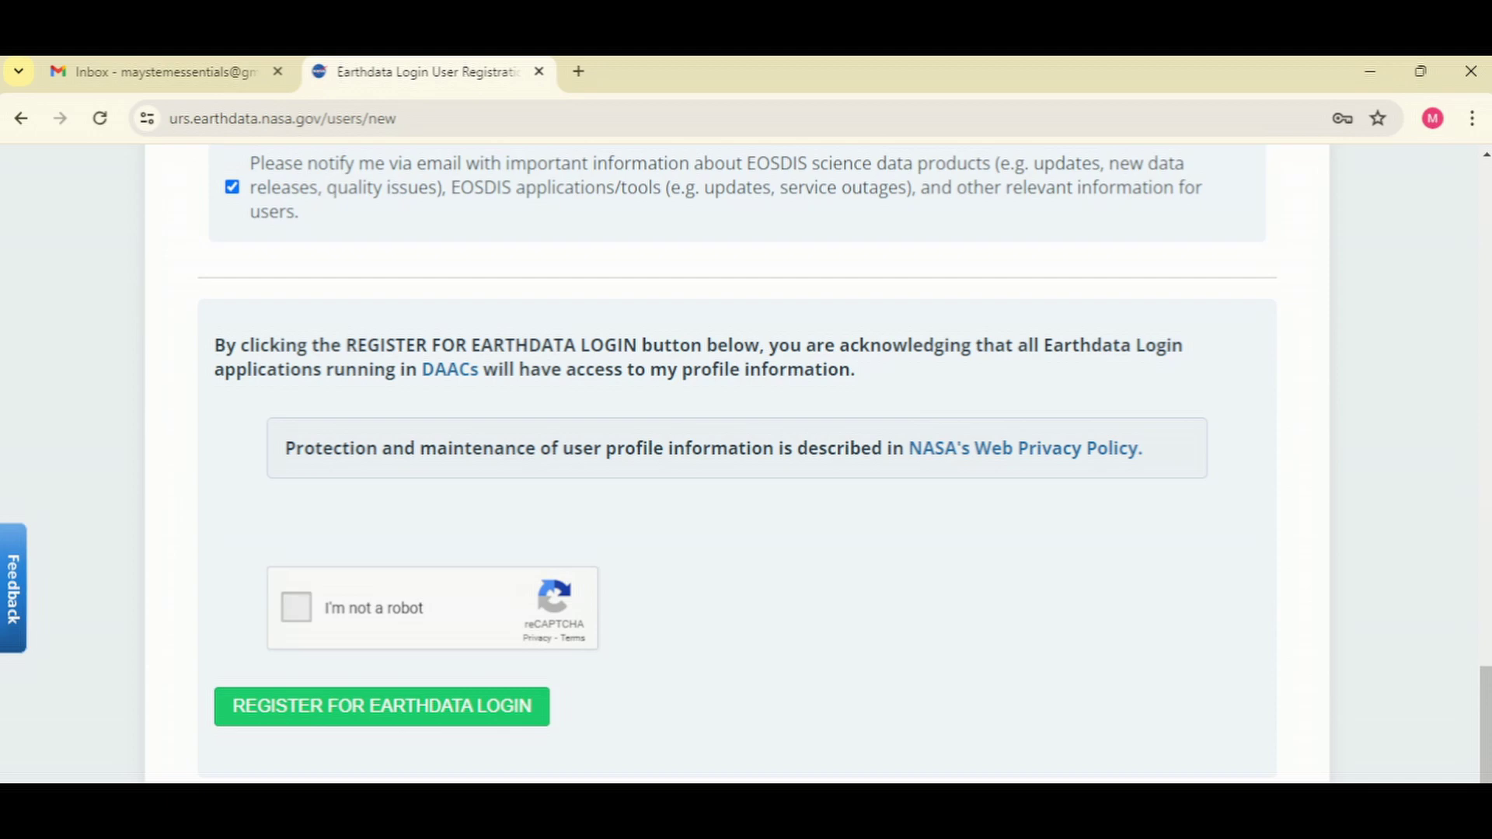
left_click(296, 606)
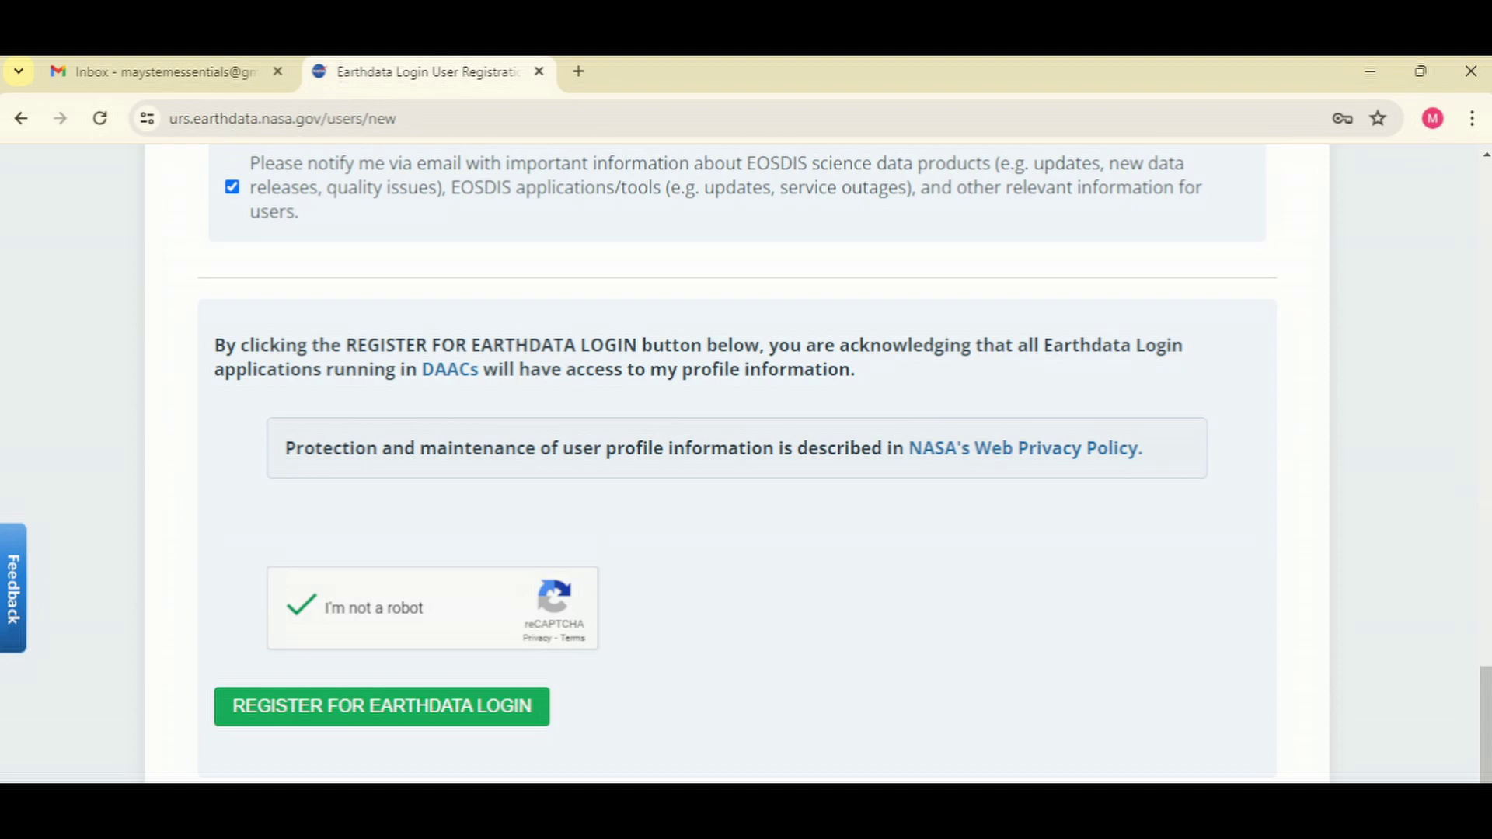
Review all entries of the registration form from the username to the agreements and submit the Earthdata Login registration
scroll(746, 466, "up", 12)
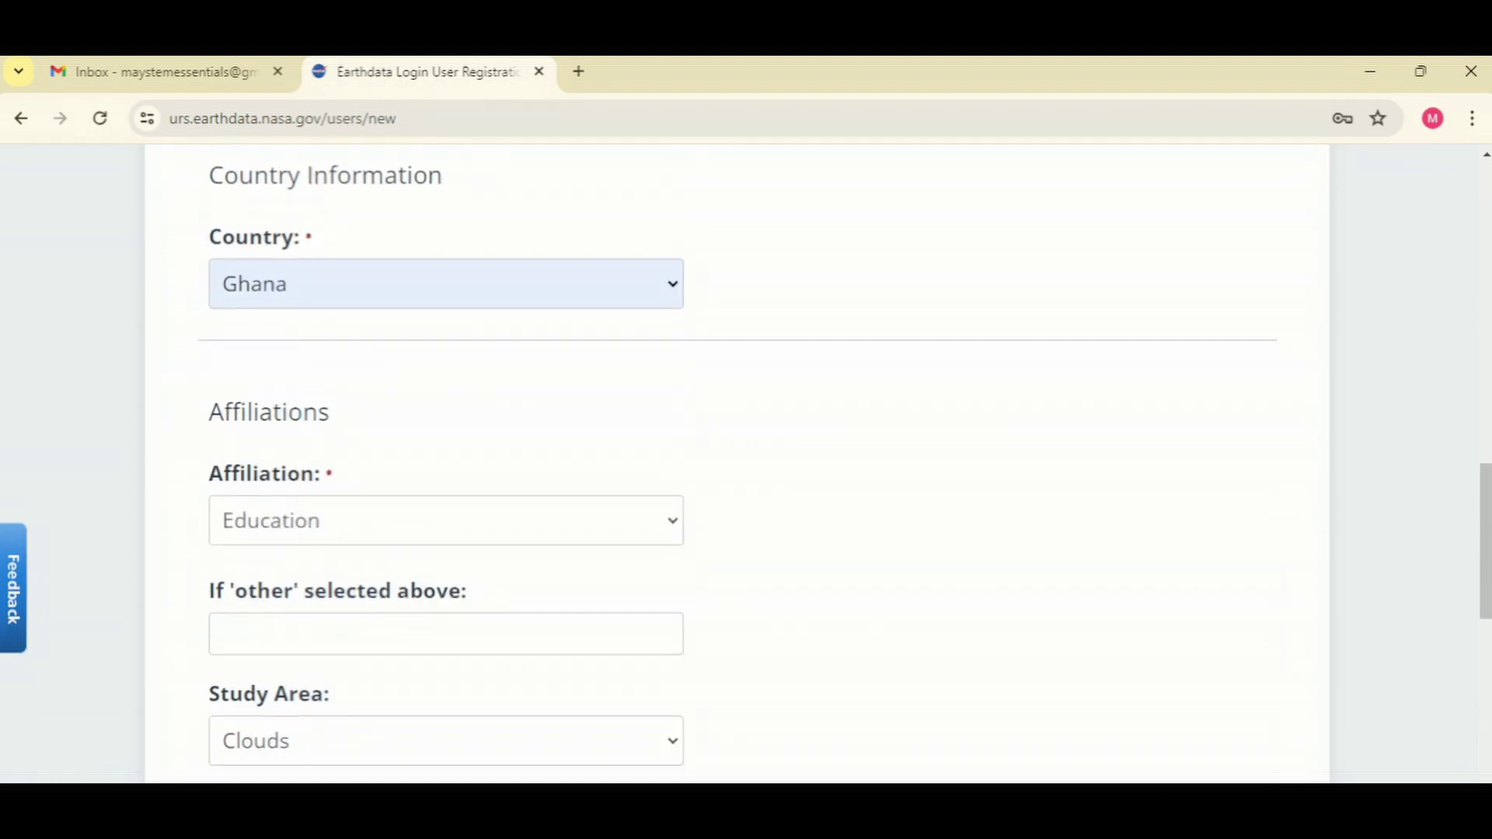
scroll(746, 467, "down", 4)
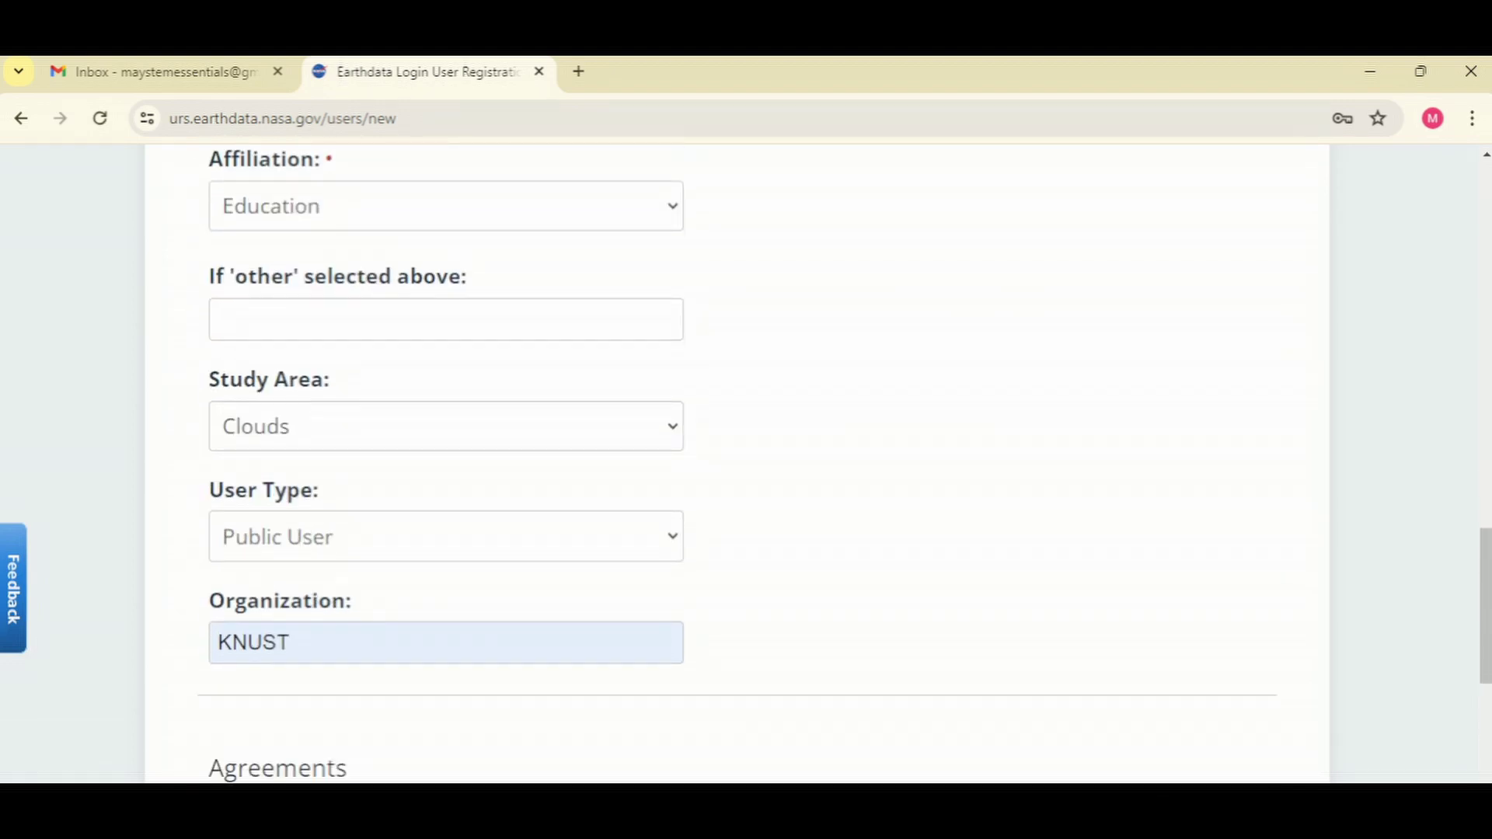
scroll(738, 458, "up", 12)
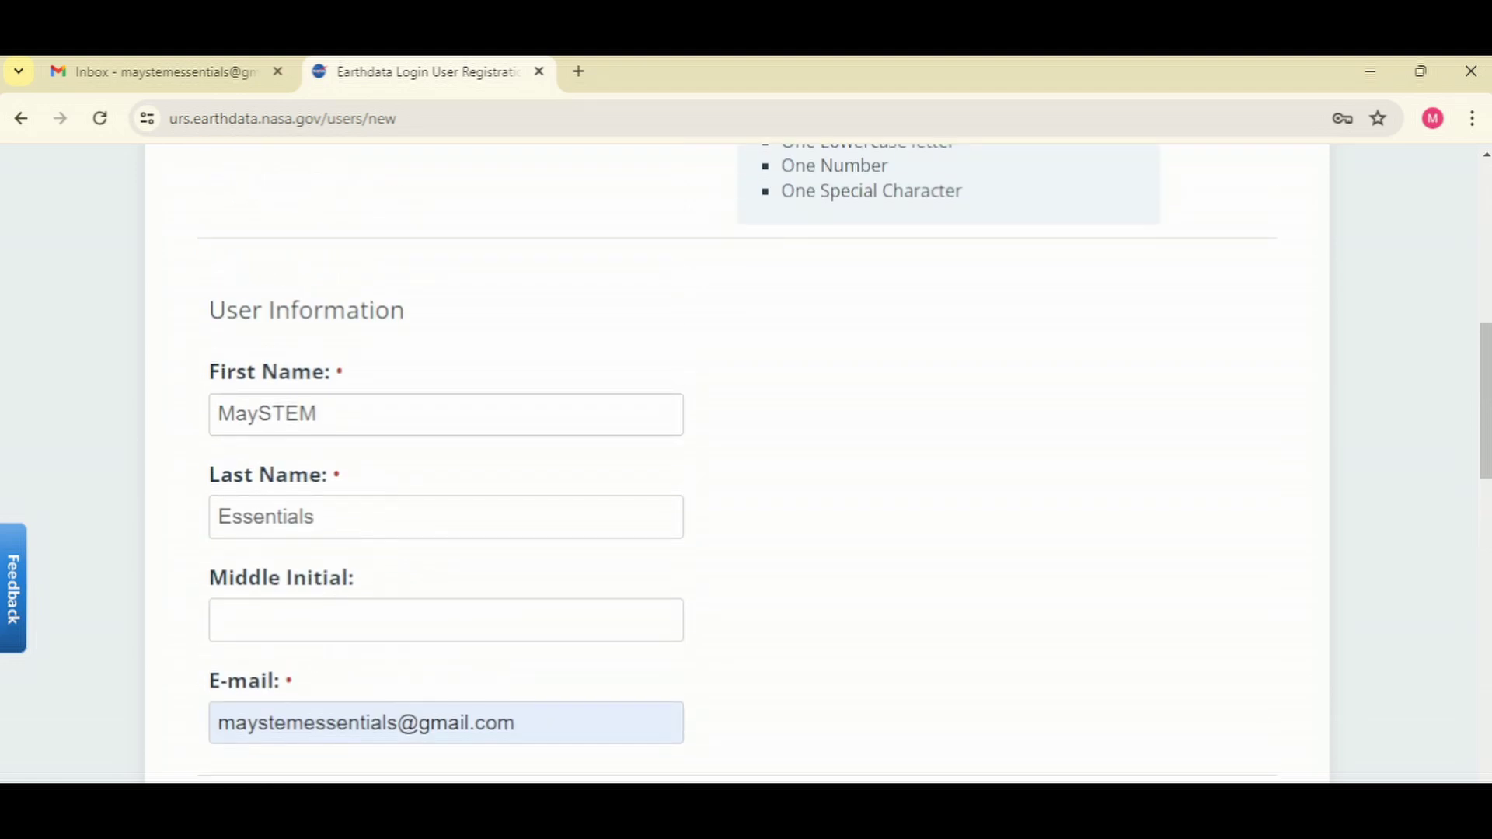
scroll(746, 466, "up", 10)
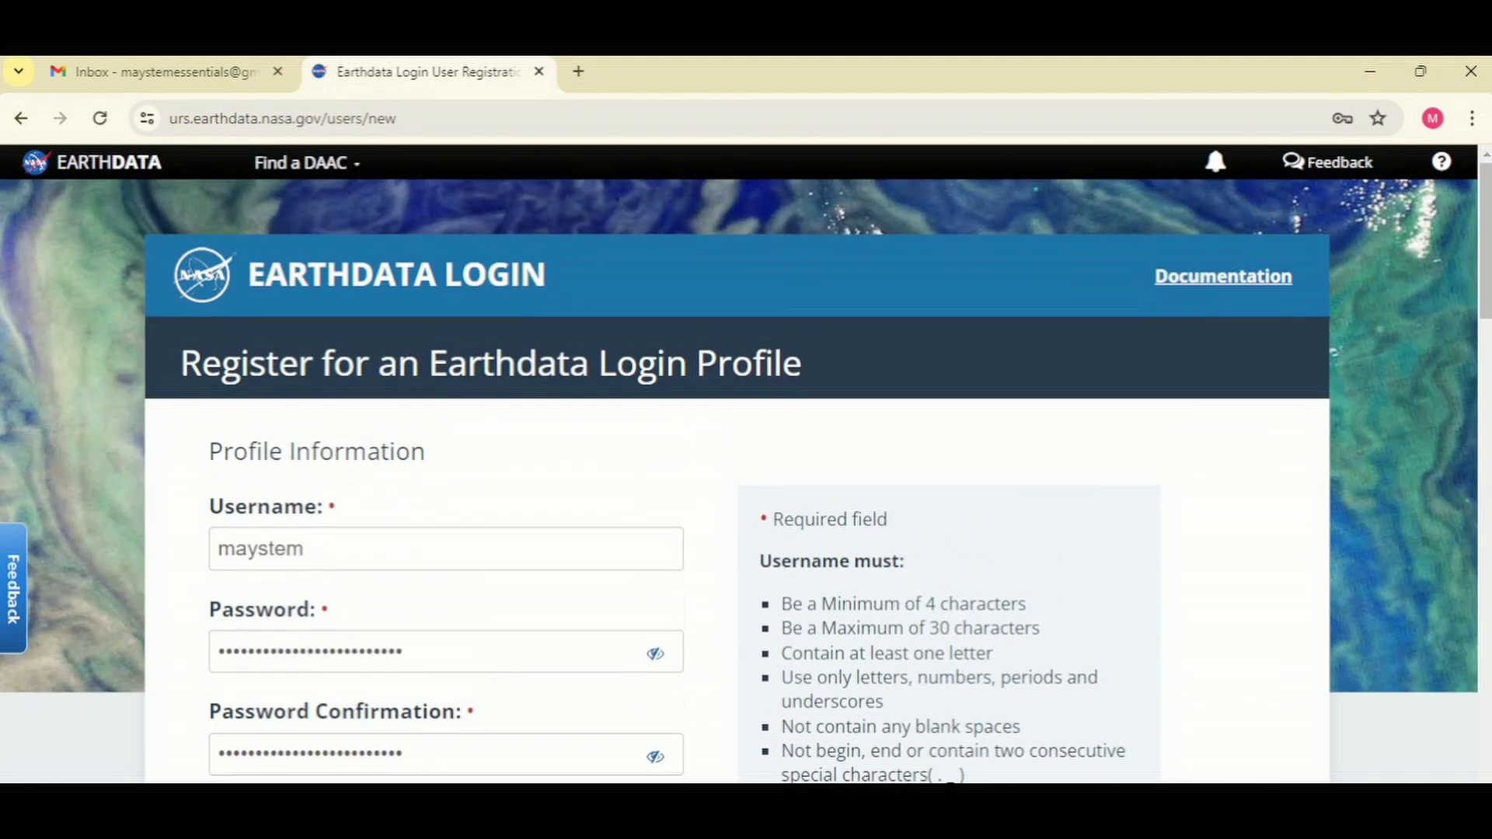
scroll(746, 466, "down", 15)
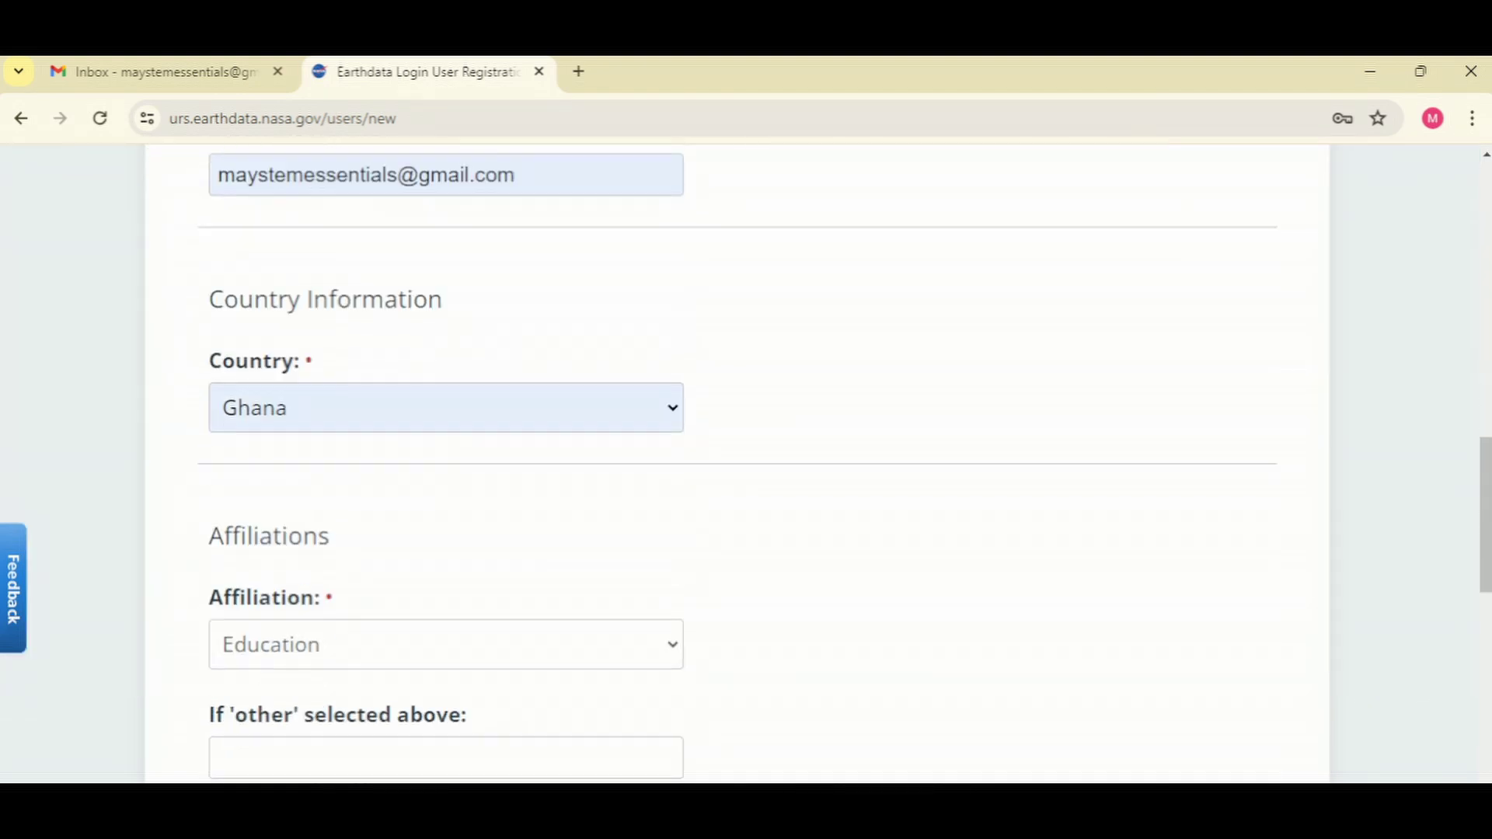
scroll(746, 466, "down", 7)
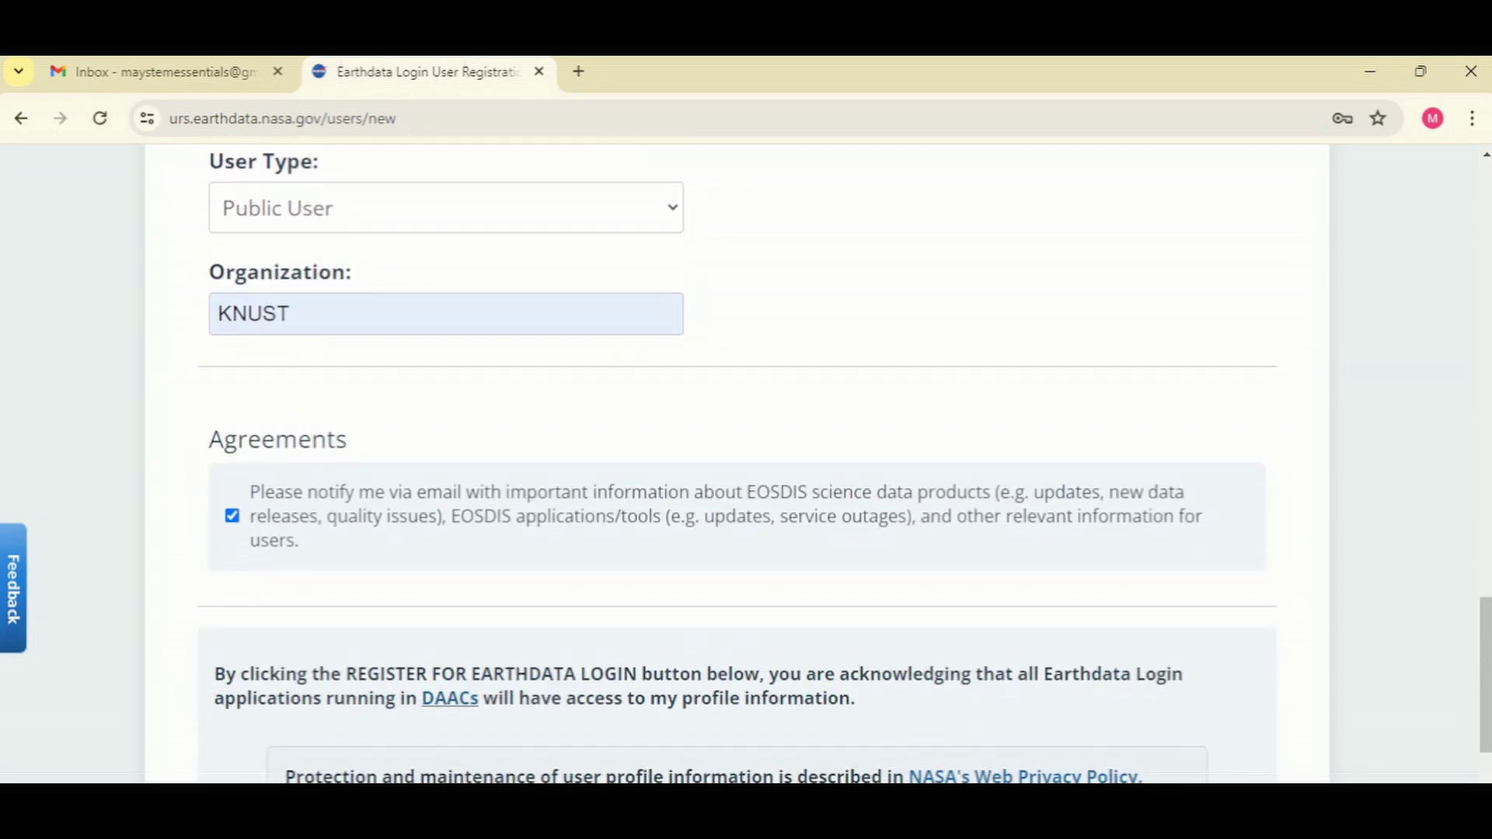
scroll(746, 466, "down", 7)
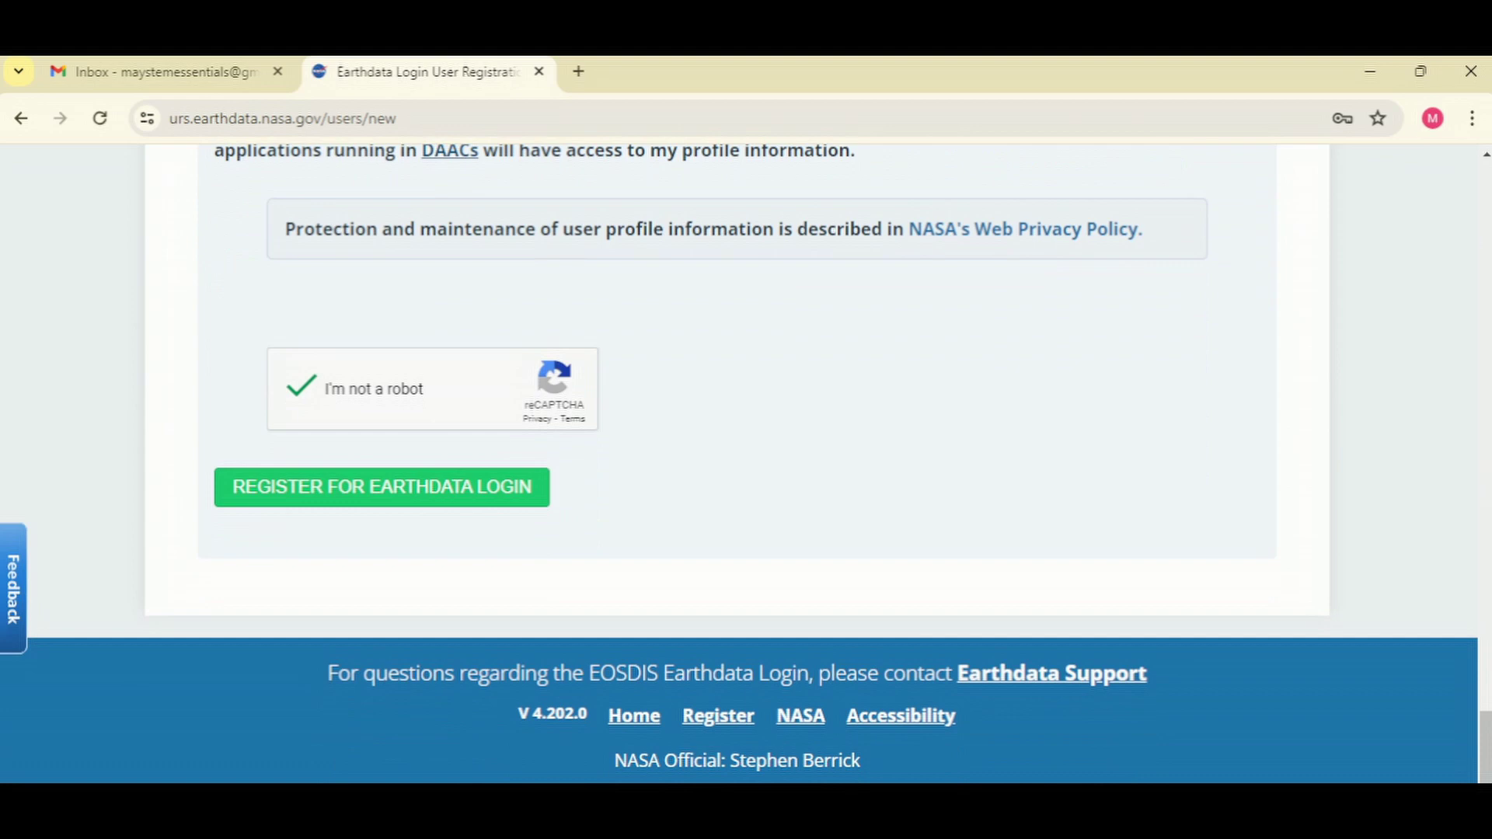
left_click(382, 487)
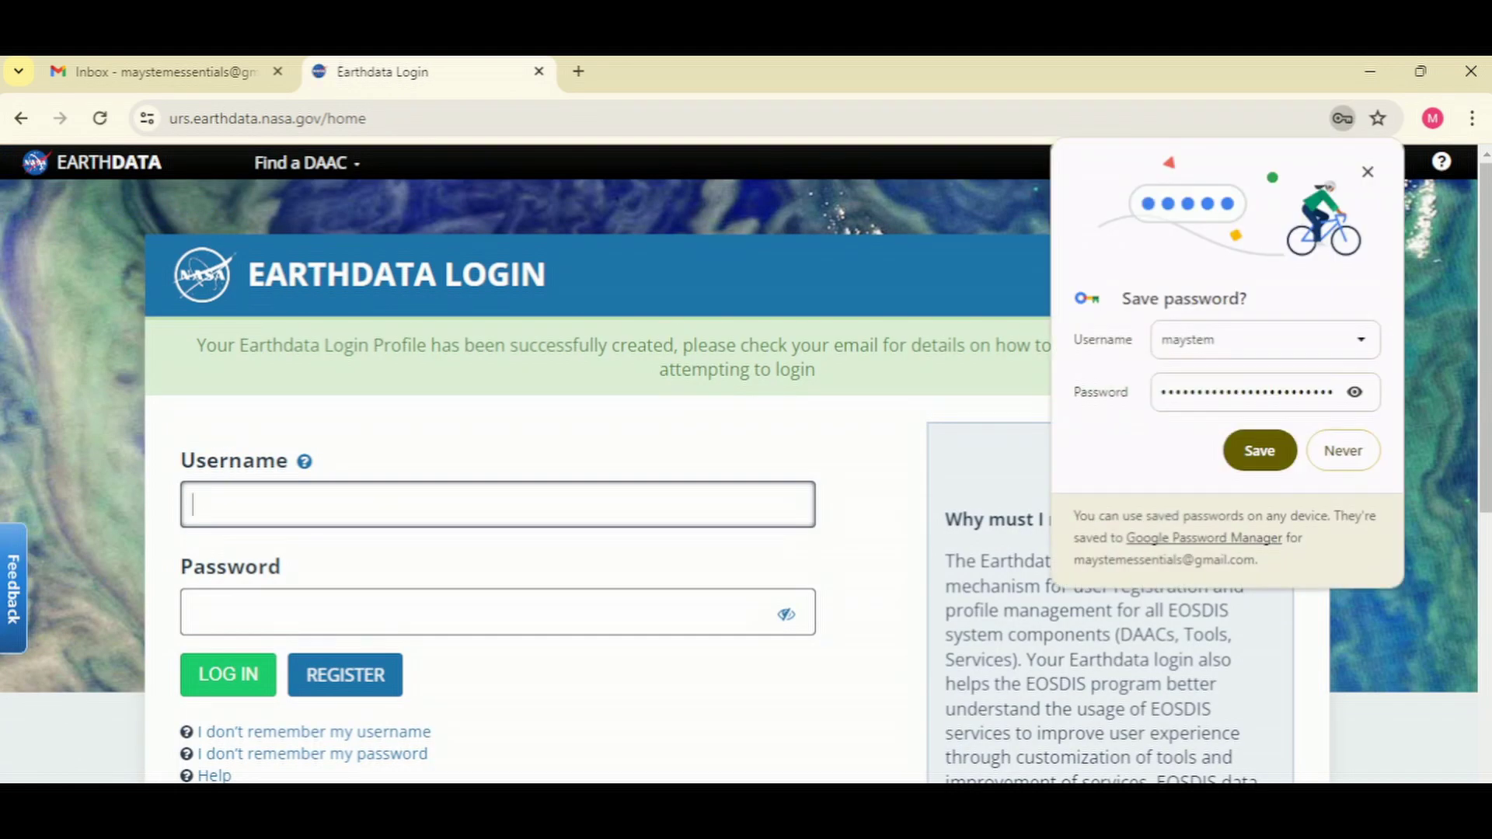
Save the new Earthdata account password in the browser's password manager and look over the login page
left_click(1258, 449)
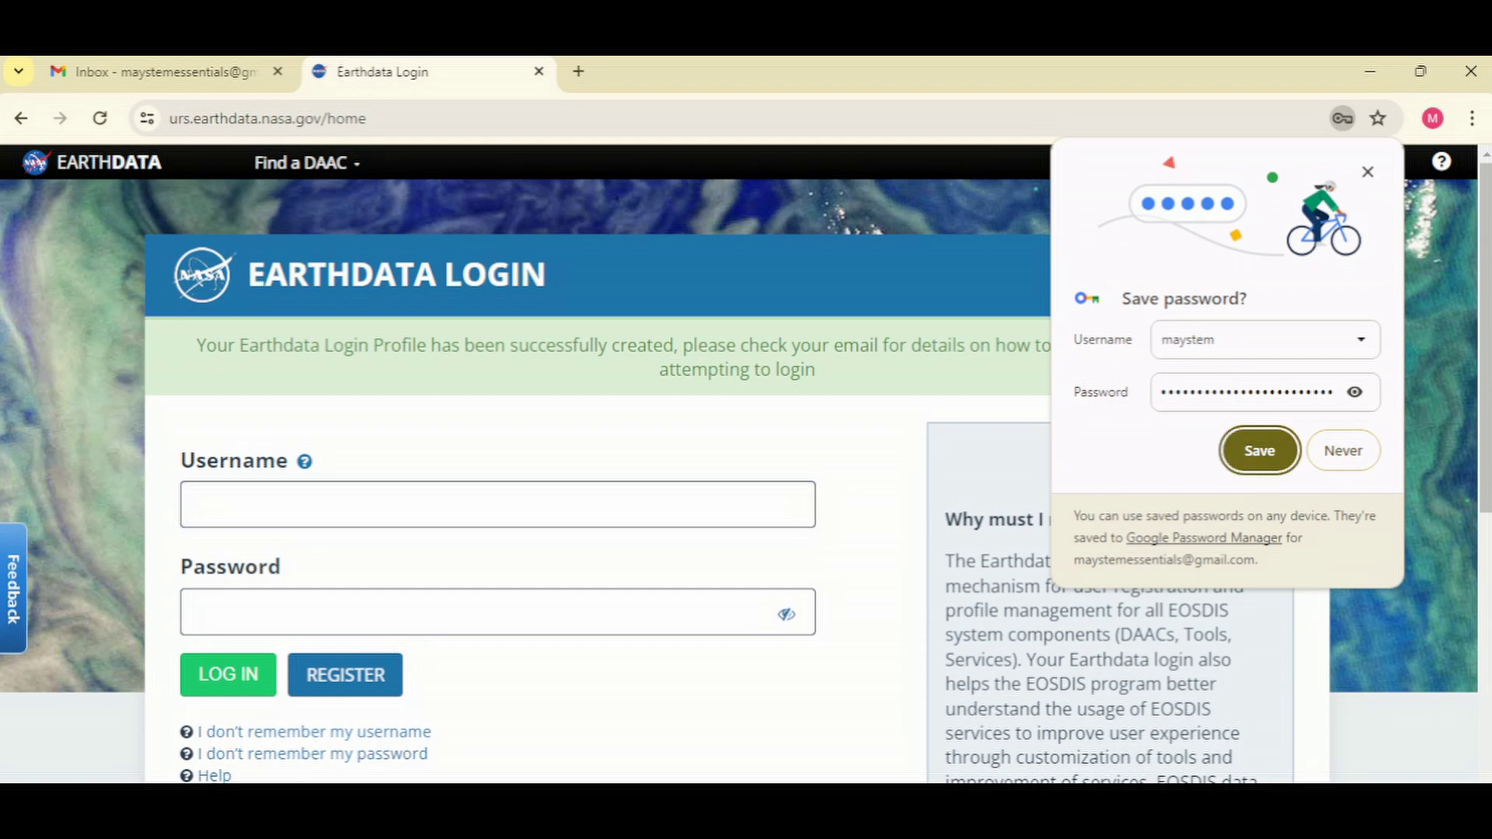
scroll(736, 463, "down", 1)
scroll(746, 466, "down", 1)
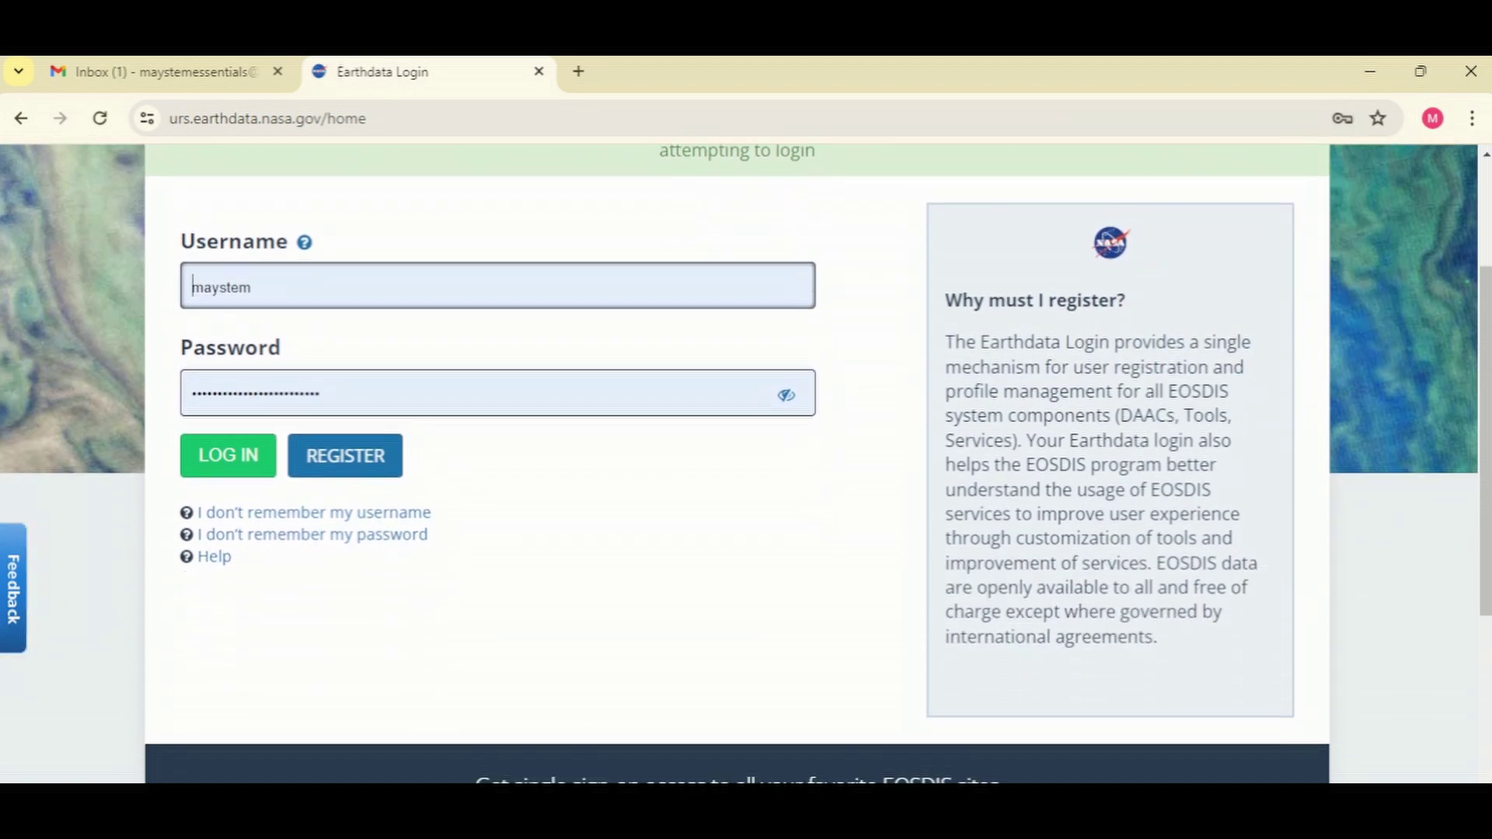
scroll(746, 466, "down", 6)
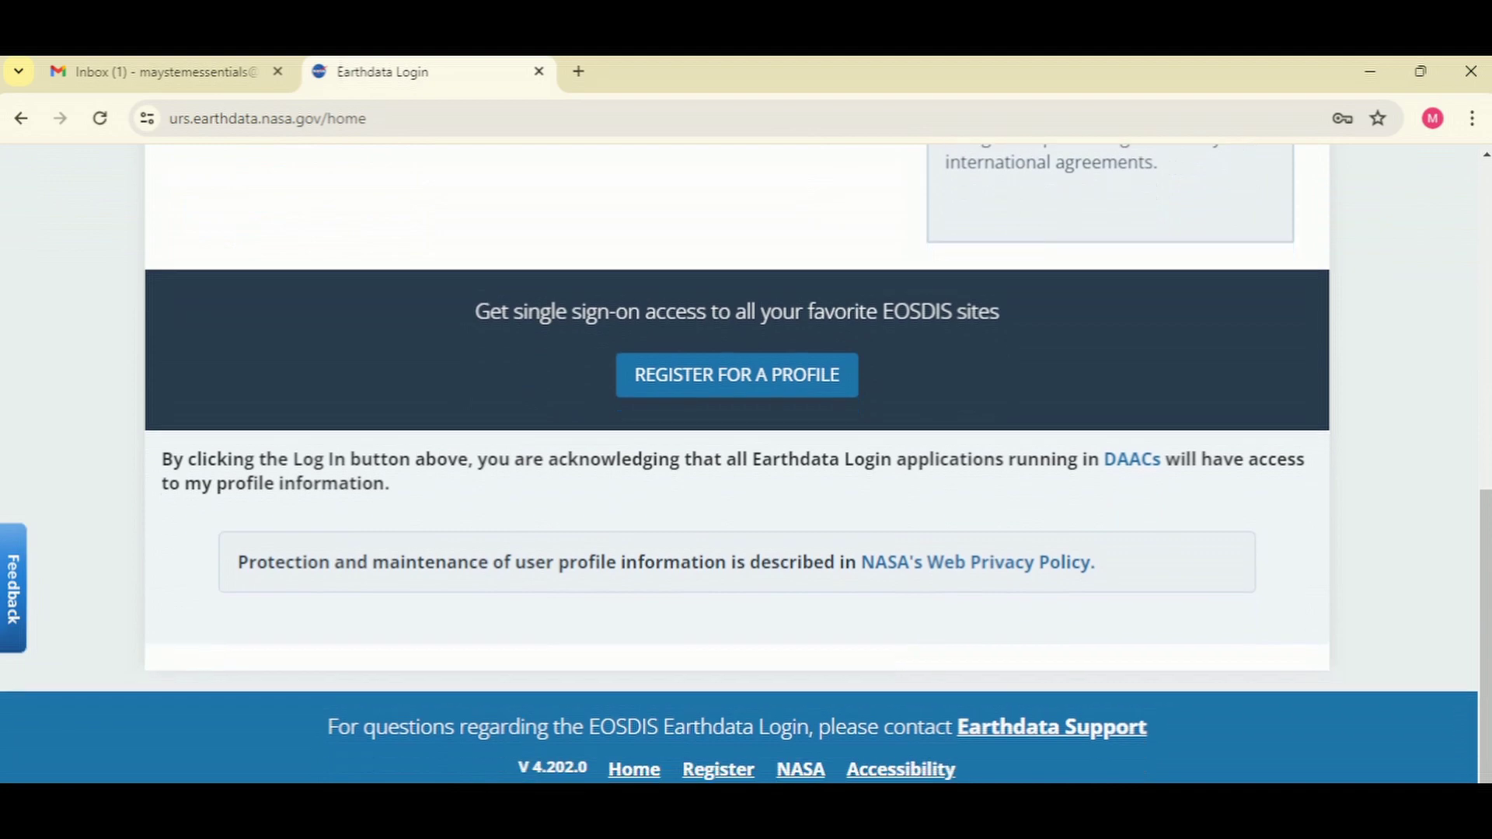
scroll(746, 467, "up", 5)
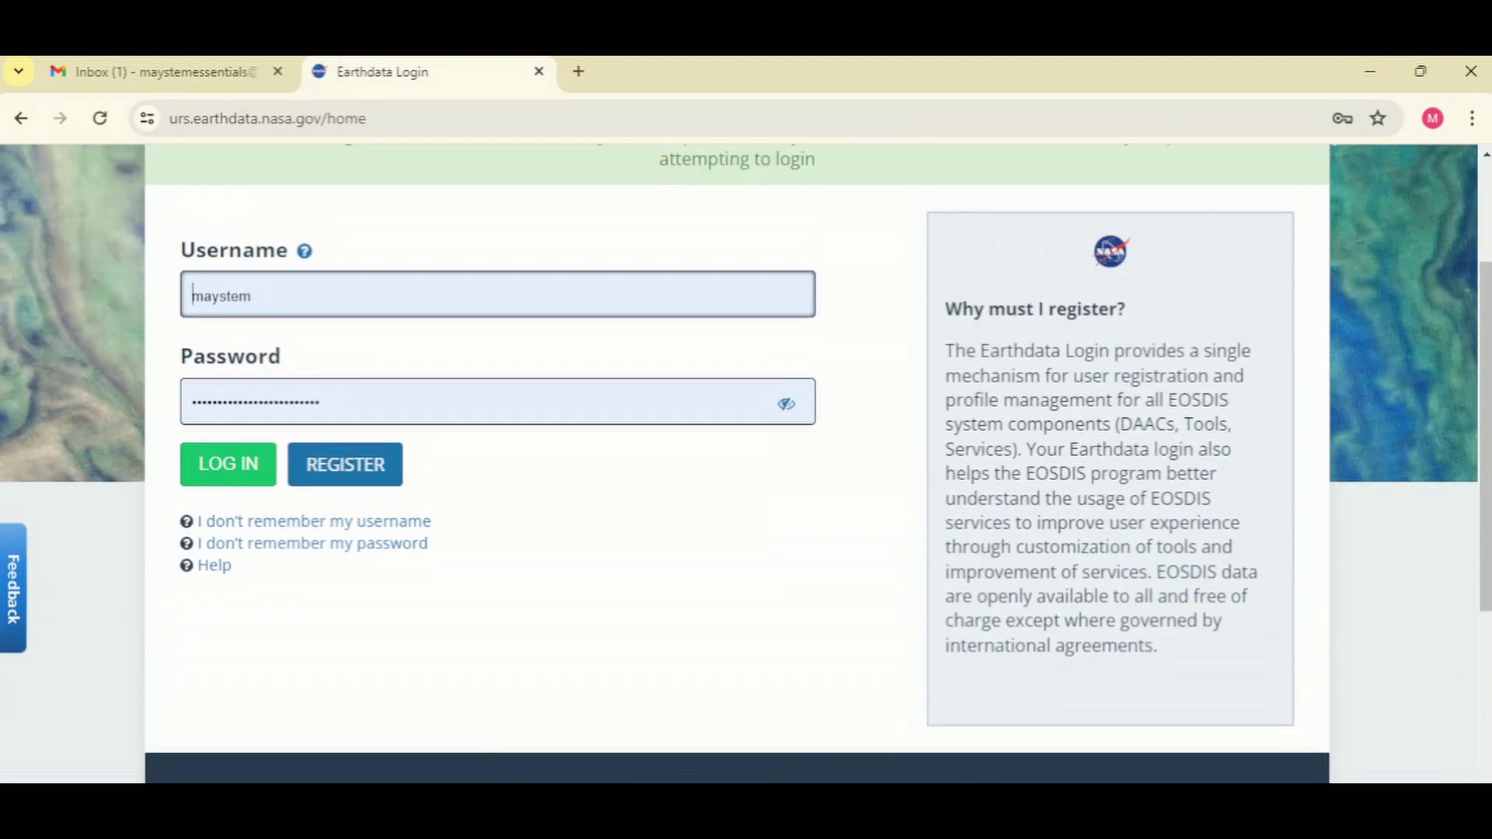
Switch to Gmail, open the "Welcome to EOSDIS Earthdata Login User Registration" message and activate the profile through its activation link
left_click(163, 71)
left_click(783, 645)
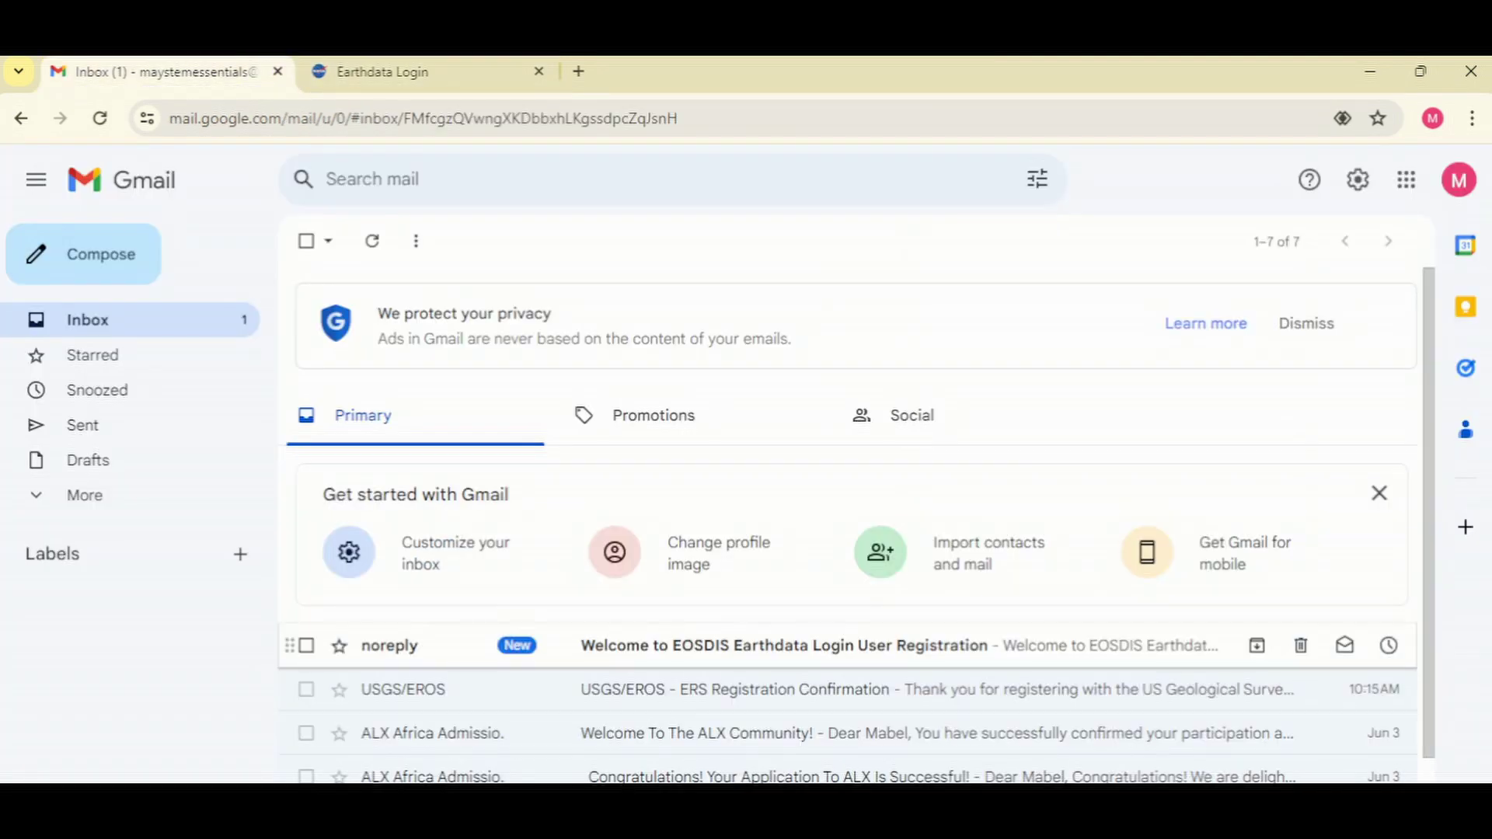
left_click(783, 645)
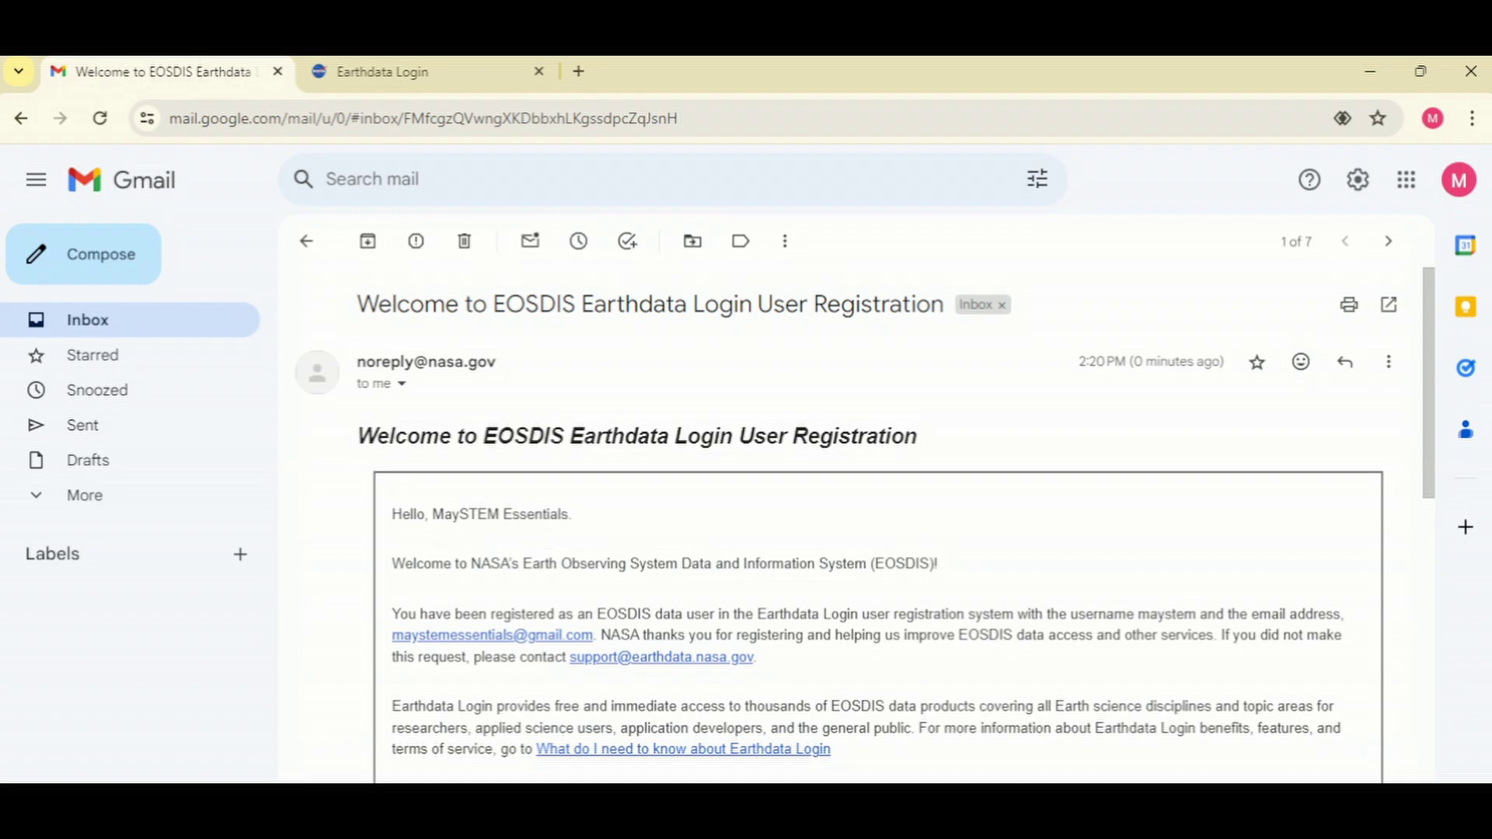
scroll(855, 544, "down", 2)
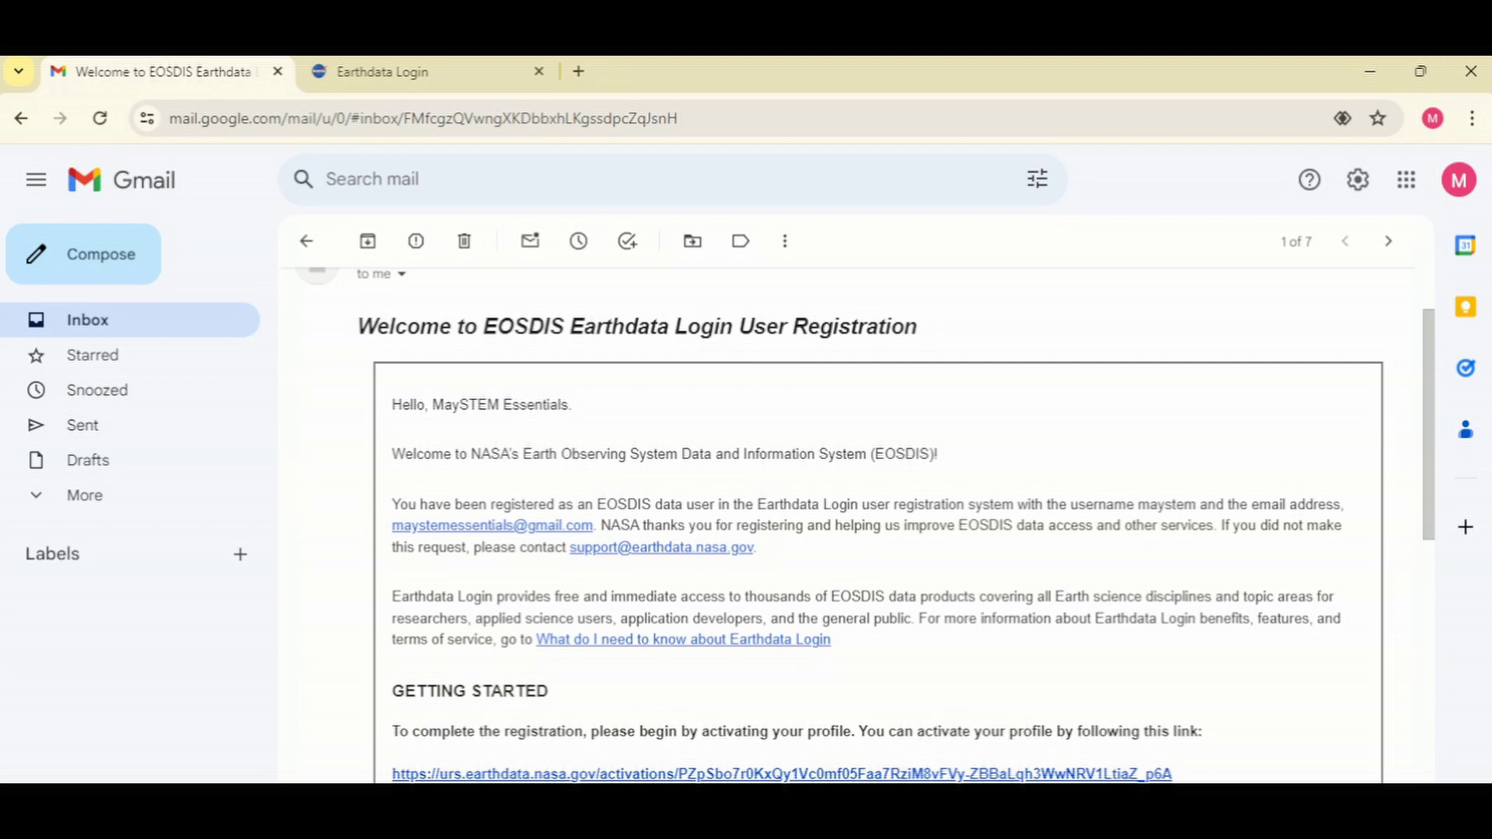
scroll(878, 521, "down", 1)
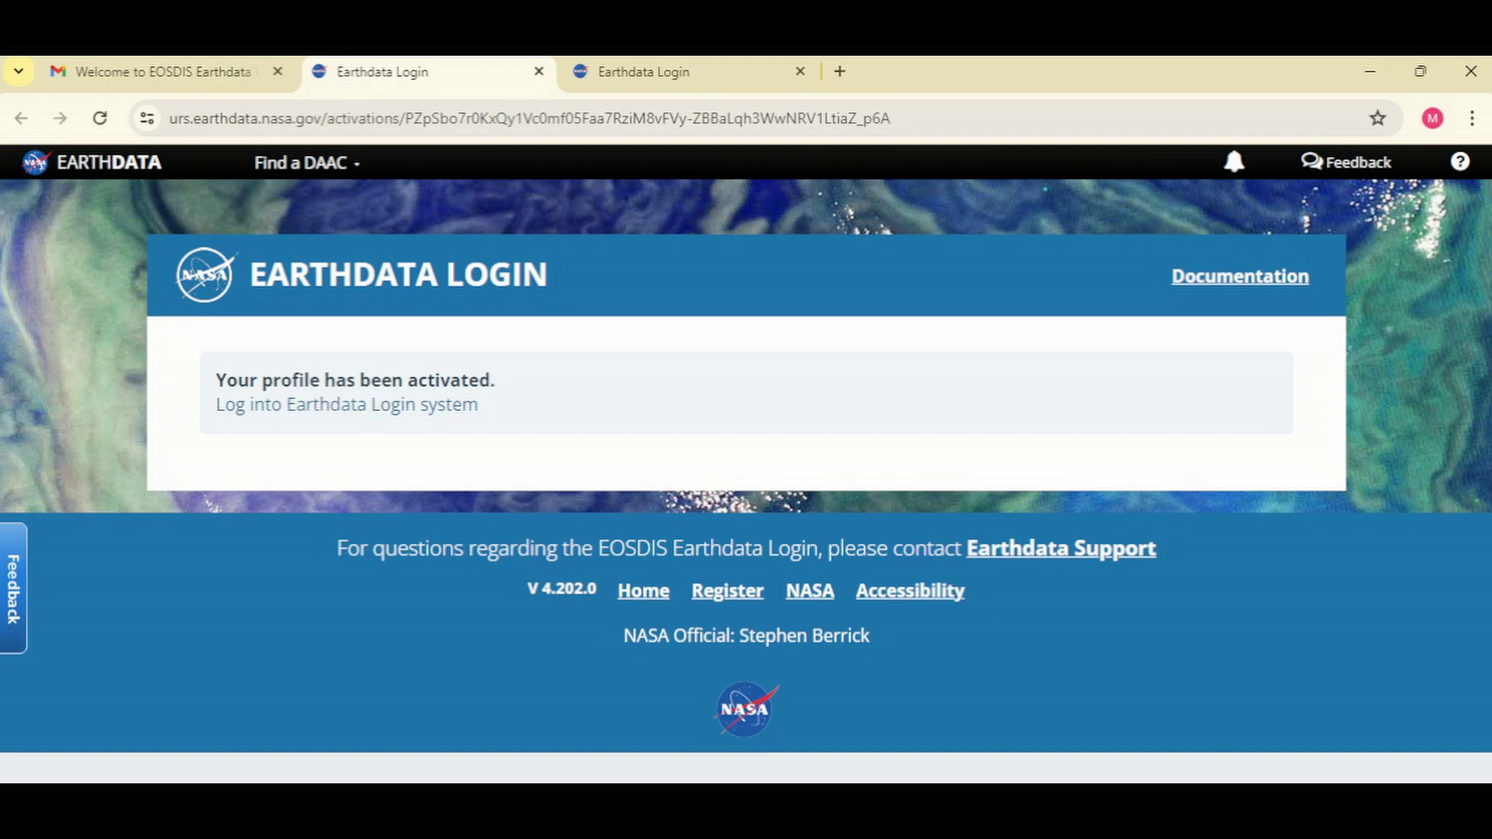
Log into the Earthdata Login system with the saved credentials and review the account's profile information
left_click(346, 405)
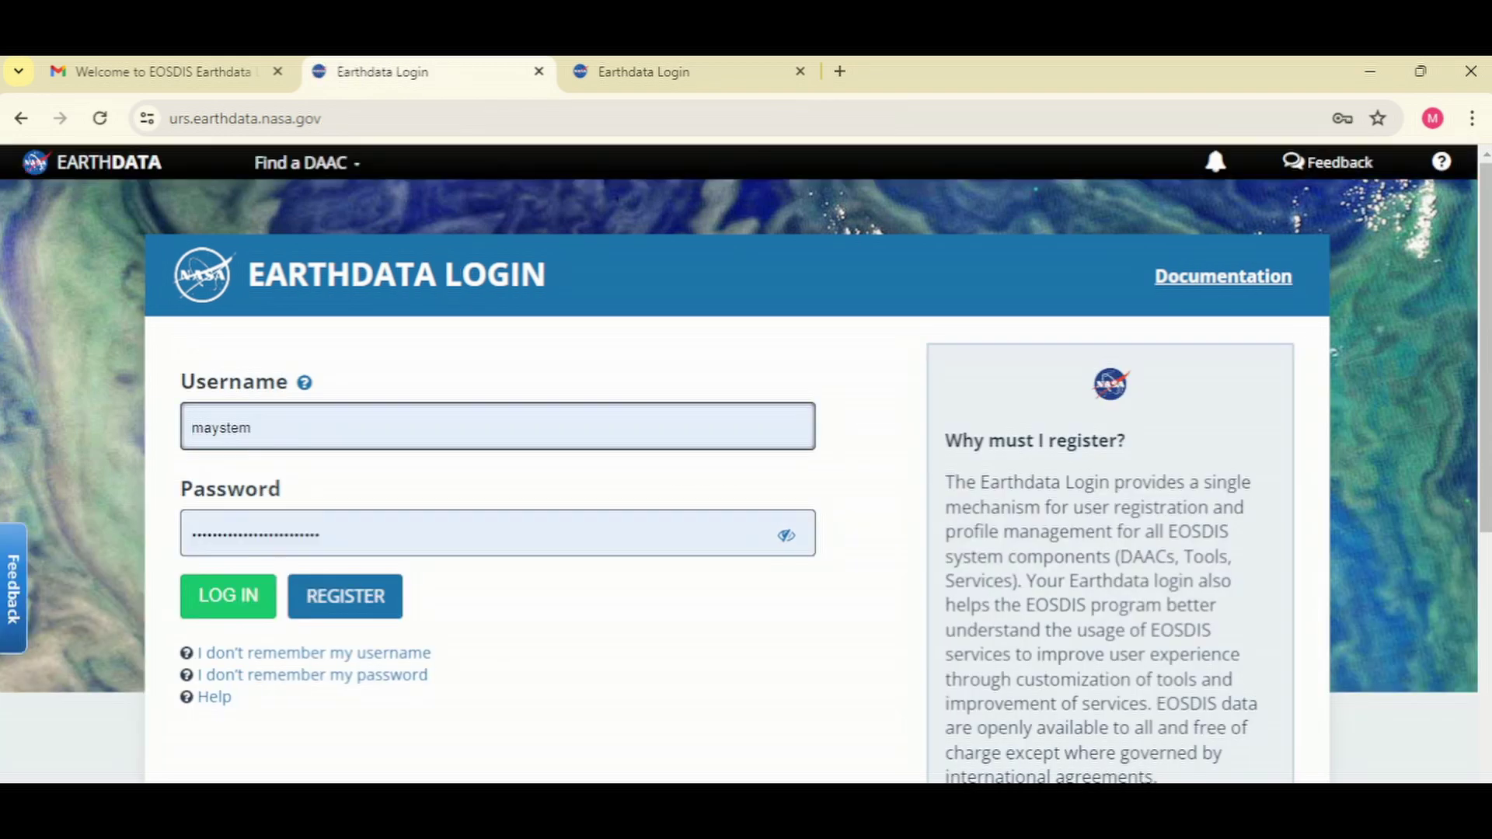
key("Return")
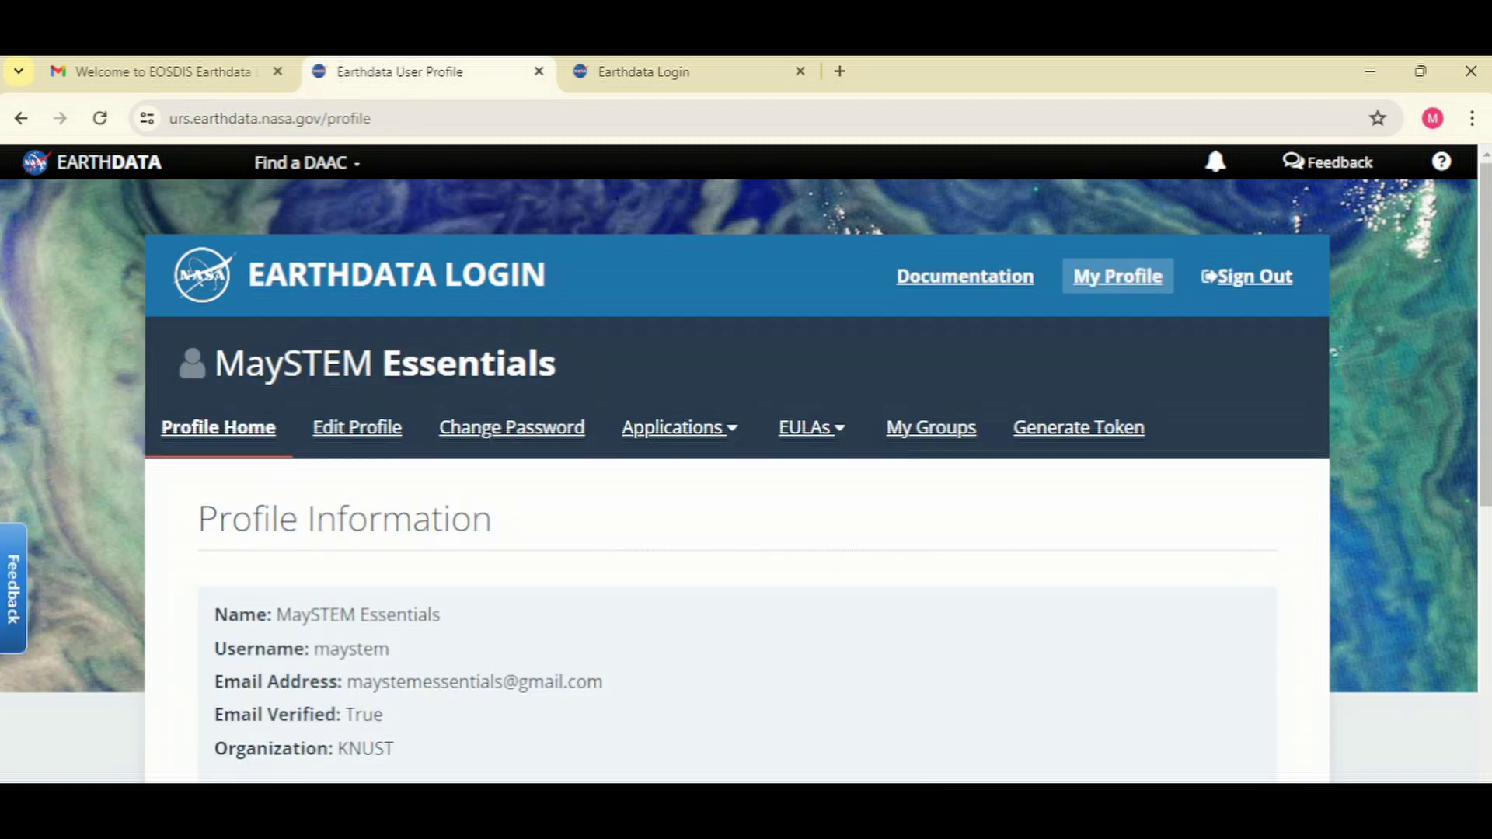
scroll(746, 466, "down", 10)
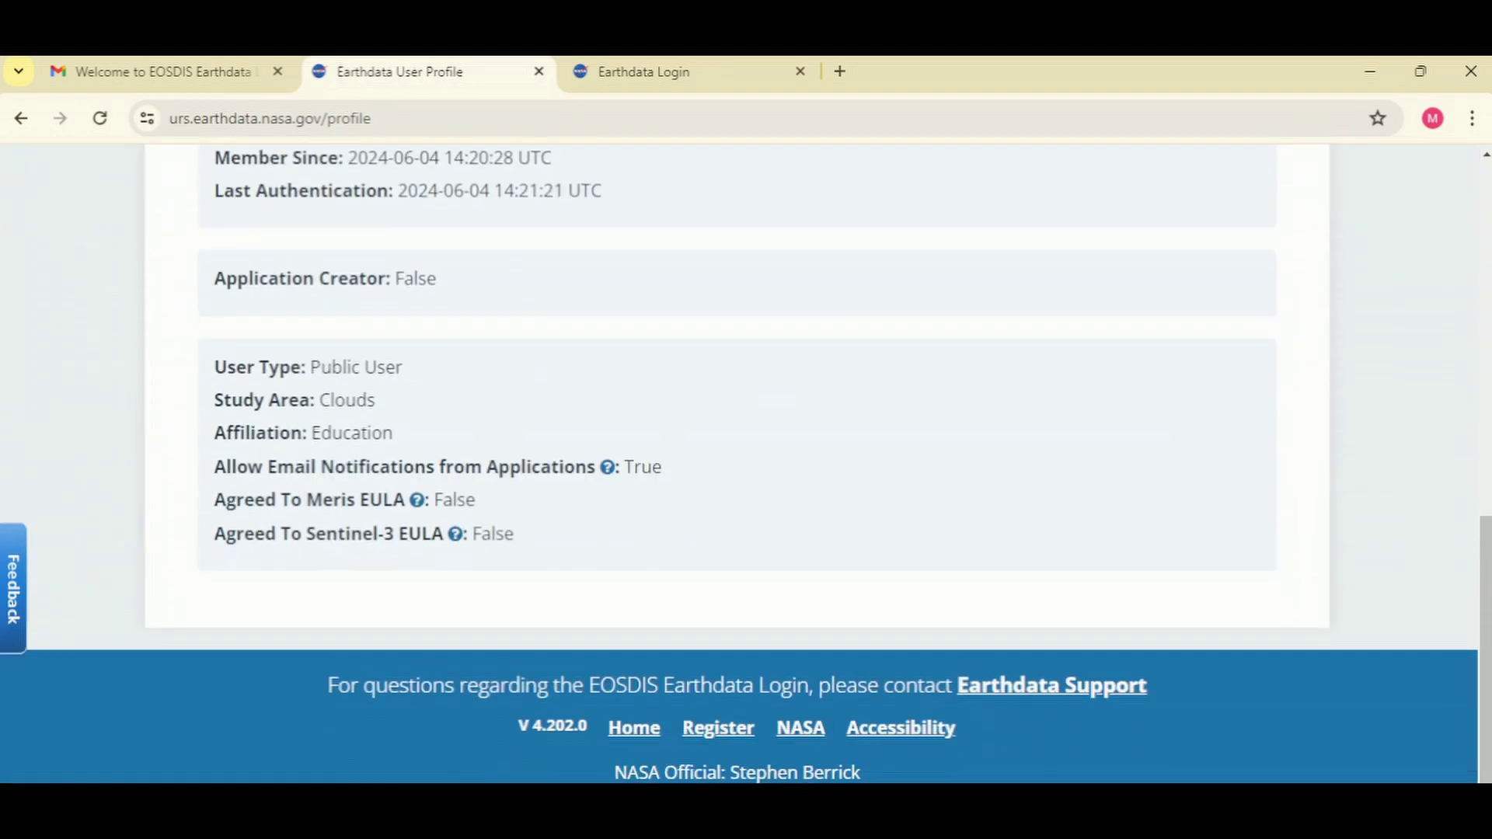
scroll(745, 466, "up", 10)
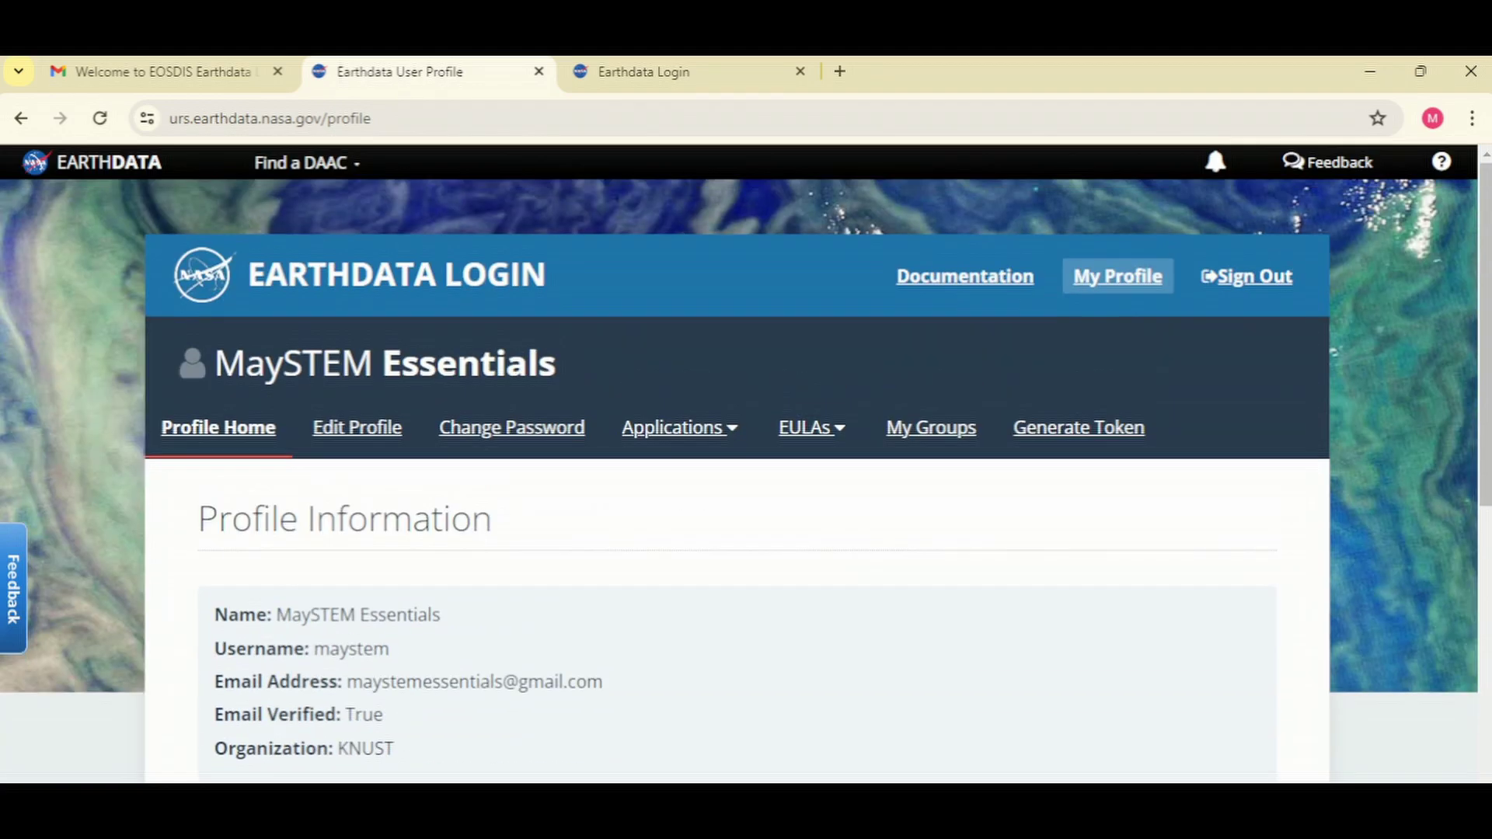